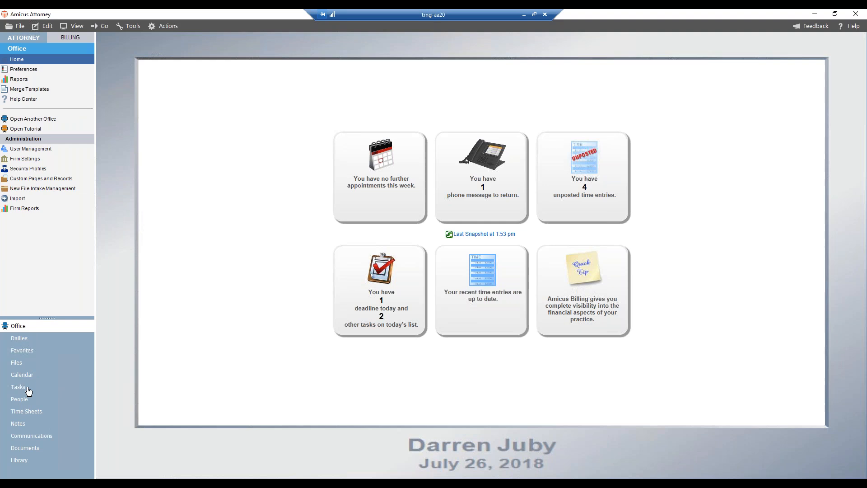
Show the People list with all six contacts.
click(26, 404)
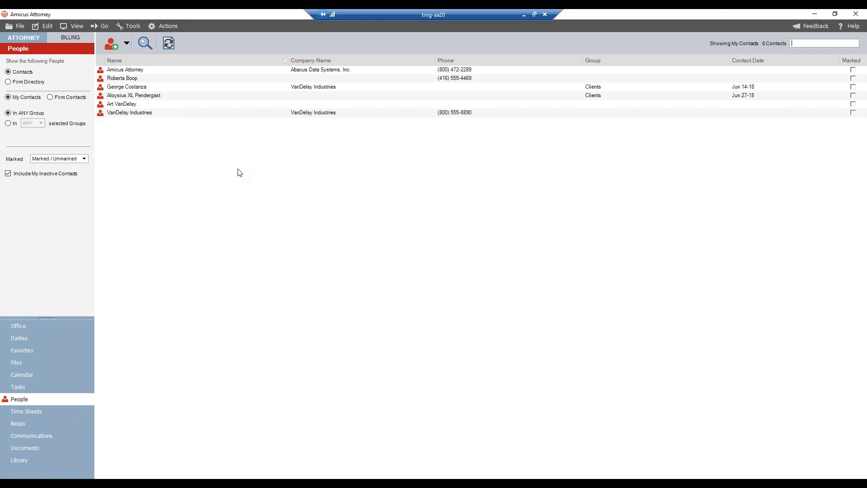
Turn on the chosen contact's keep-in-touch reminder every 1 day, then close the record.
click(138, 86)
double_click(138, 86)
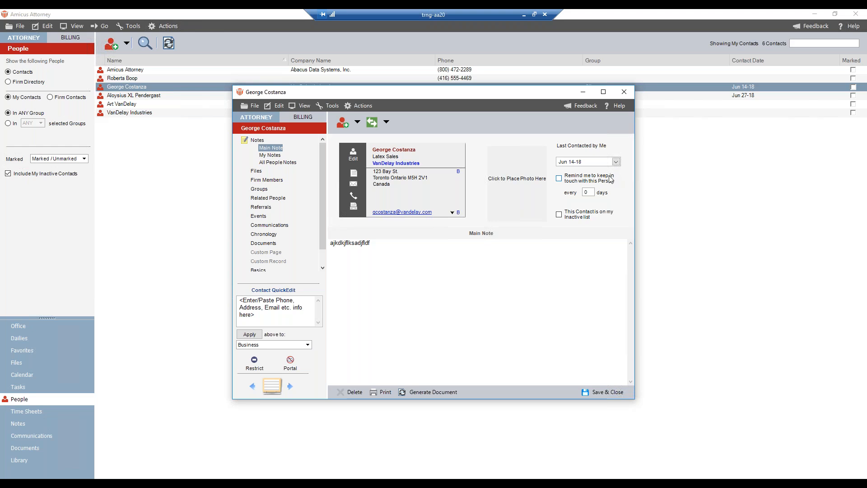
click(560, 180)
click(586, 194)
click(592, 193)
key(BackSpace)
text(1)
click(246, 106)
click(266, 174)
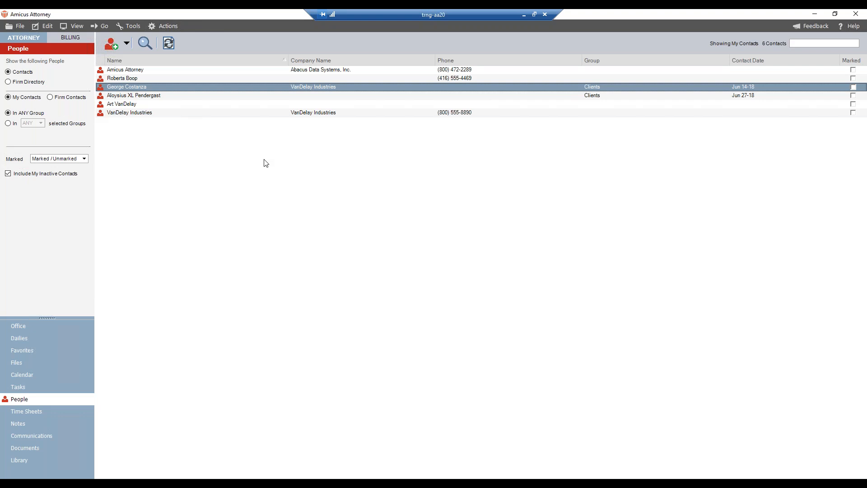
Sort contacts by Company Name descending and filter to contacts in any selected group.
click(247, 63)
click(246, 64)
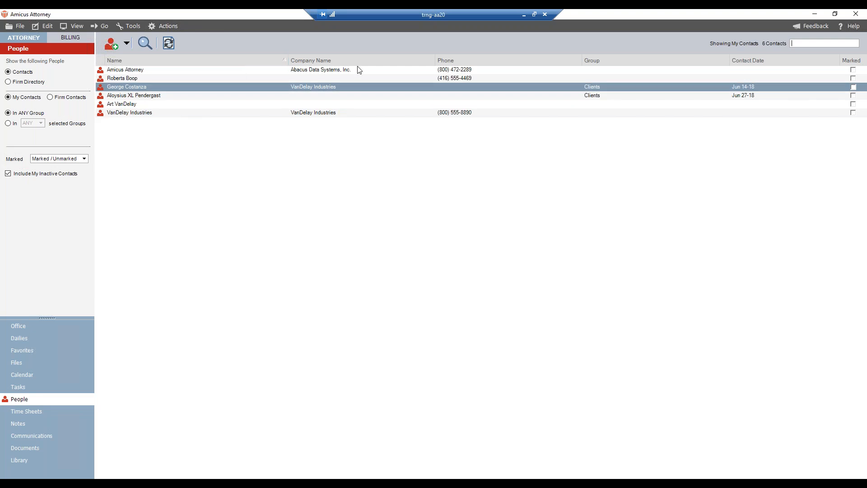
click(400, 61)
click(400, 61)
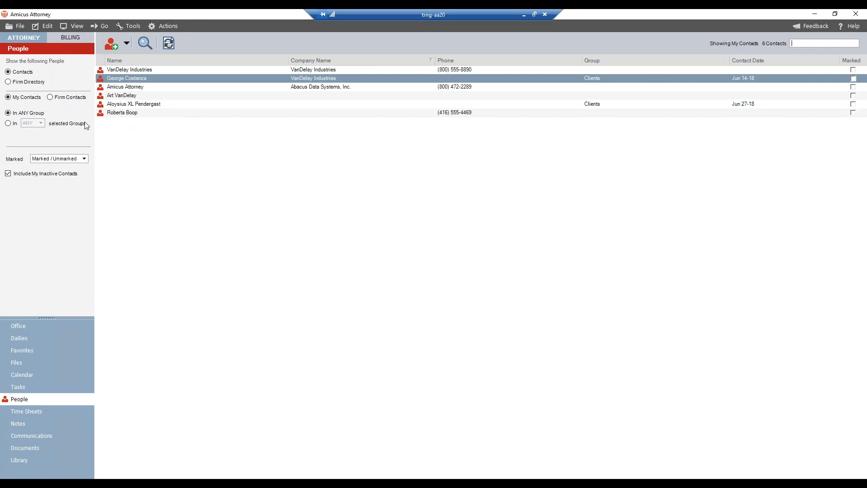
click(9, 123)
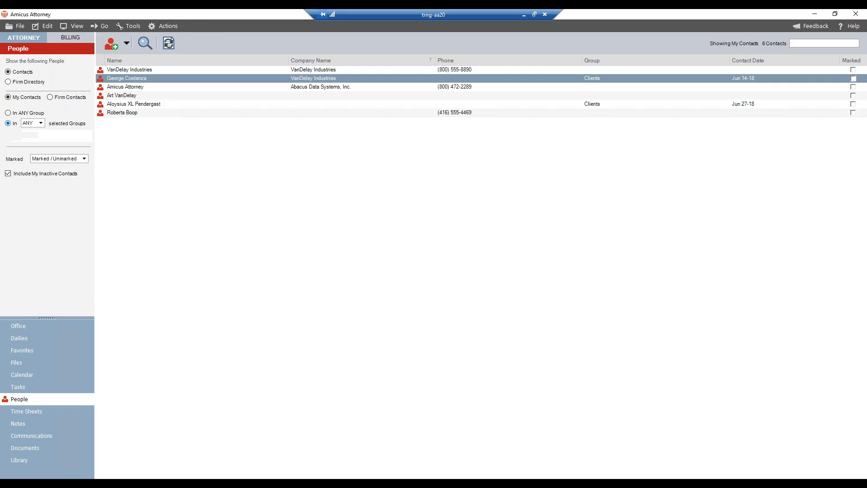
click(16, 137)
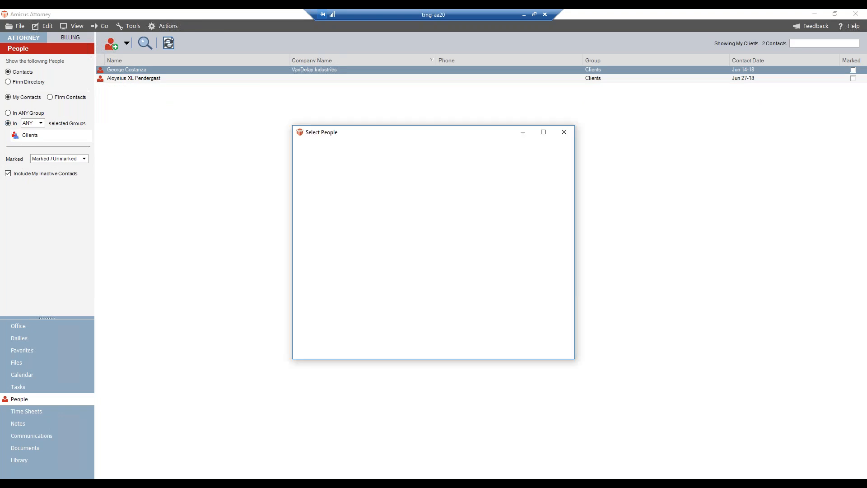
click(487, 206)
double_click(488, 207)
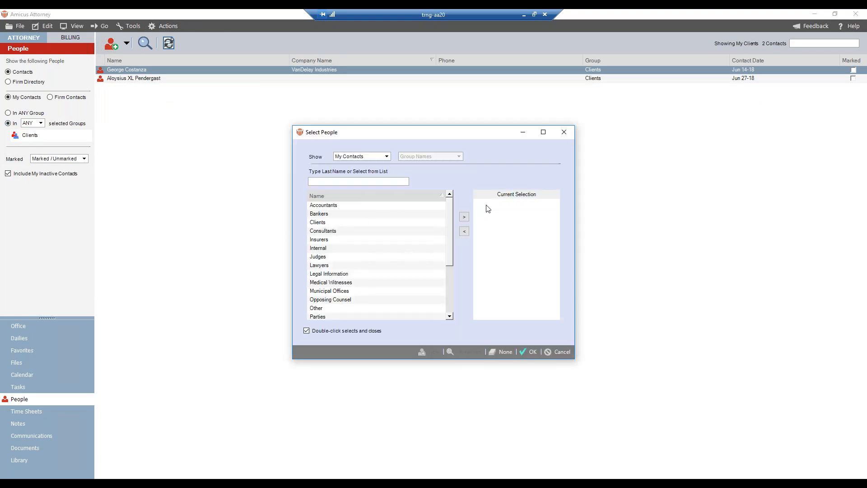
click(320, 223)
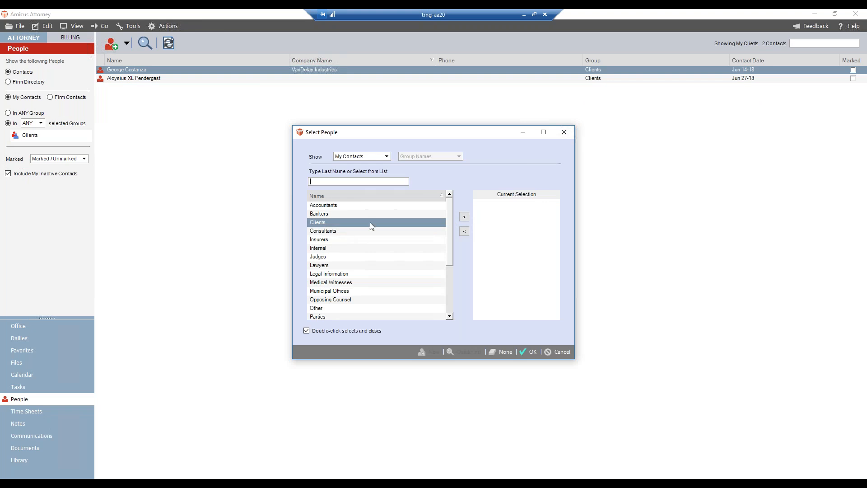
click(464, 217)
click(531, 352)
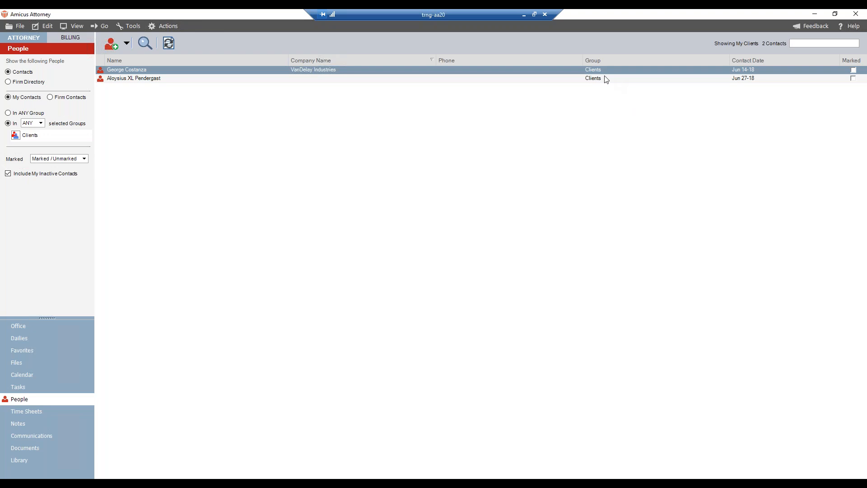
click(8, 113)
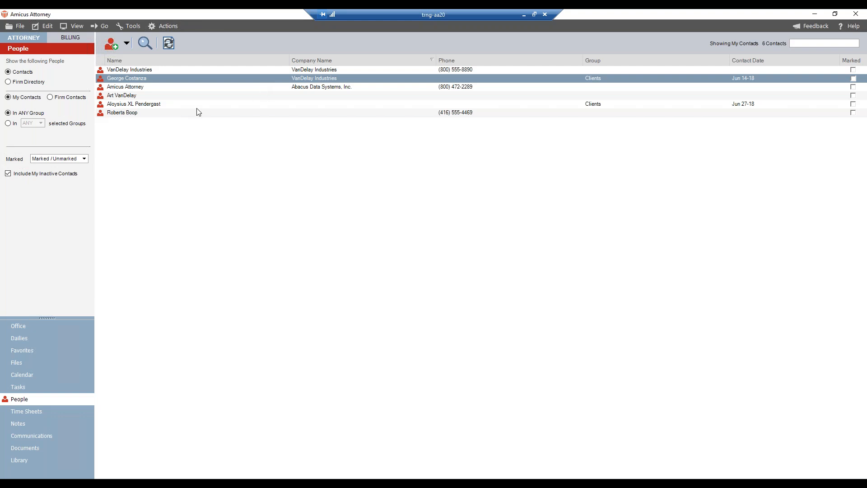
click(8, 81)
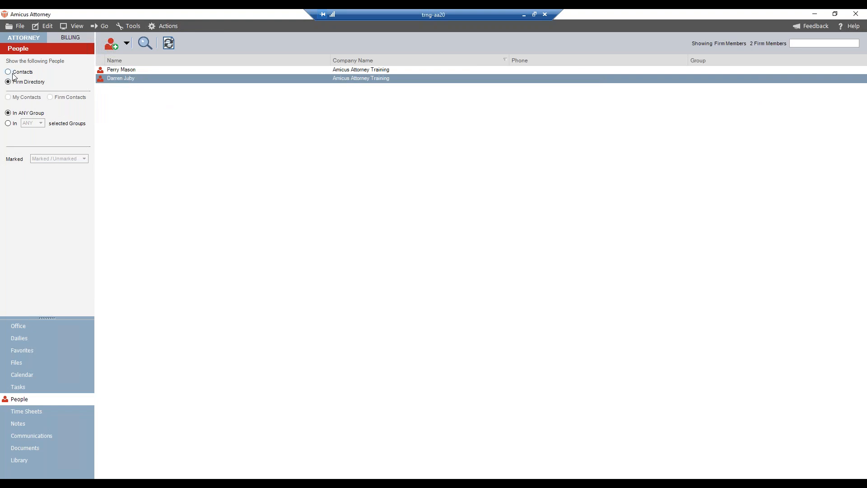
double_click(125, 69)
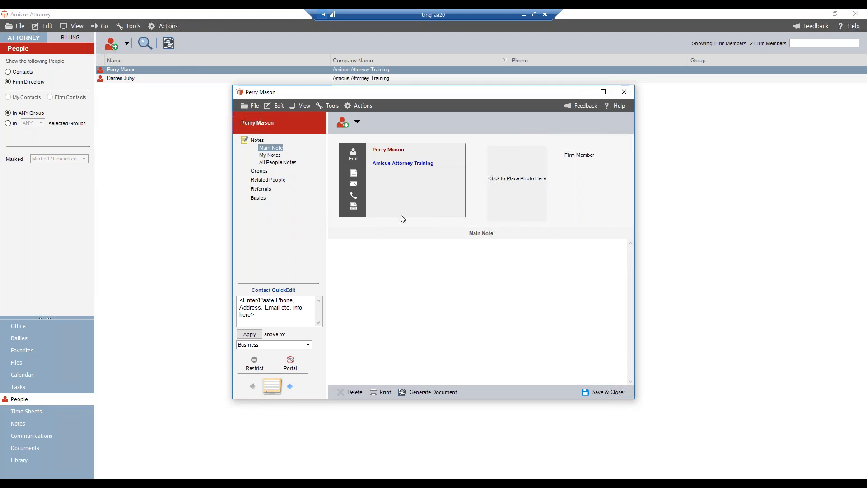
click(608, 392)
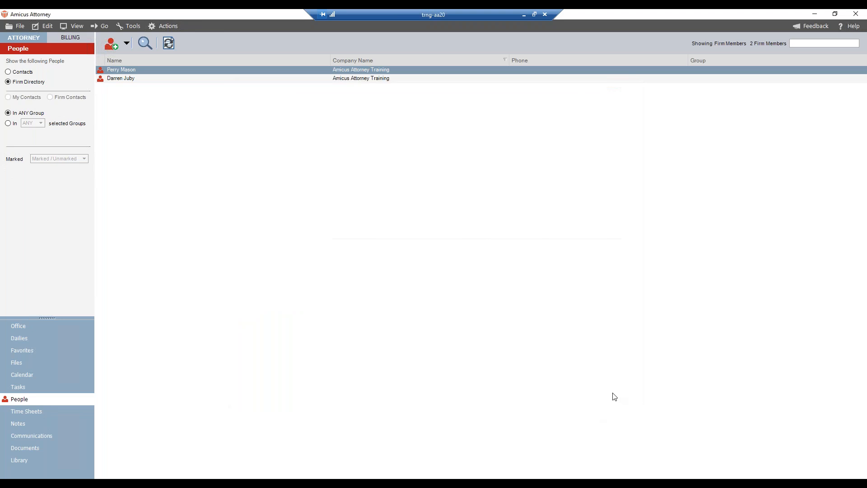
click(9, 72)
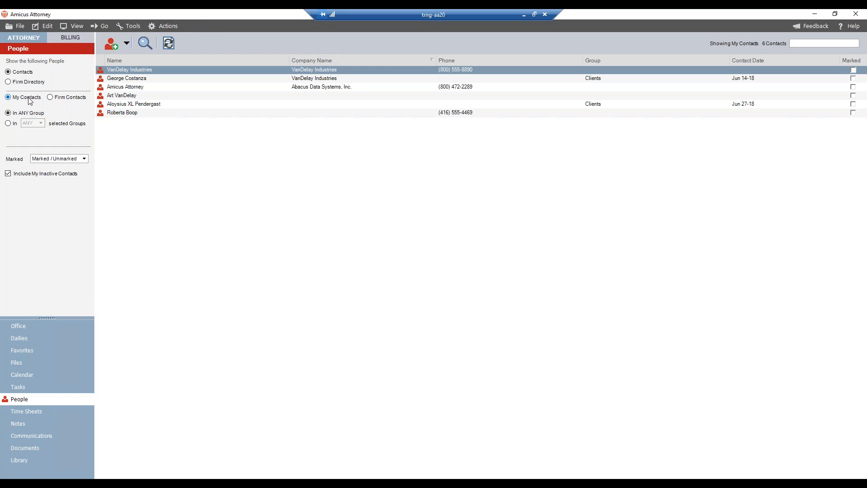
click(51, 98)
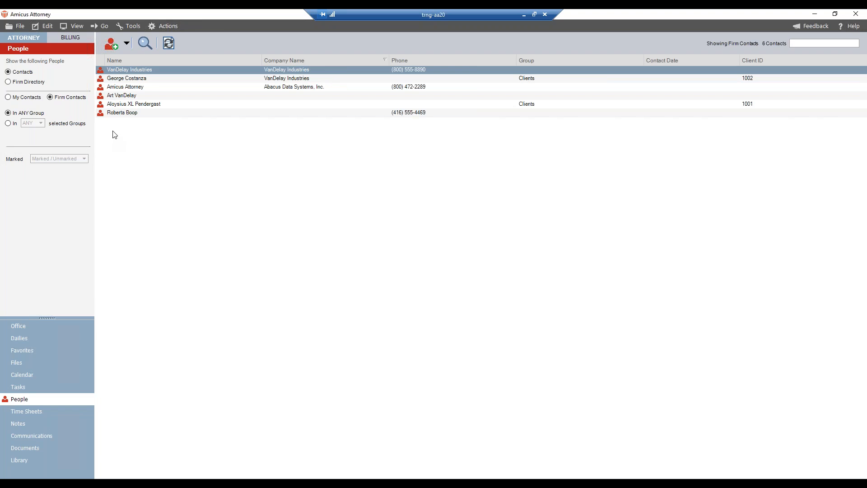
click(8, 97)
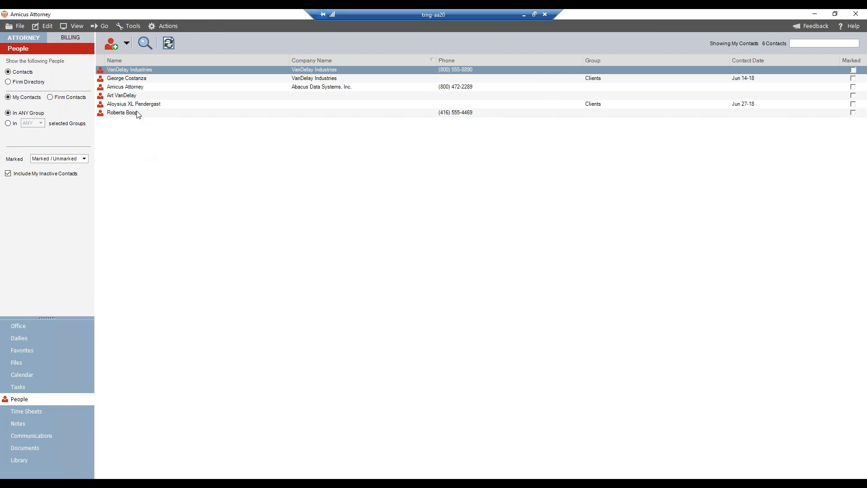
double_click(136, 80)
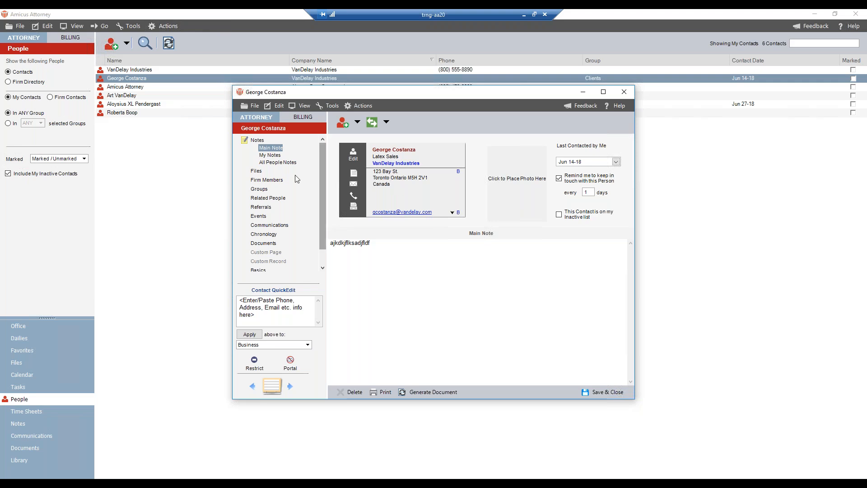
click(259, 173)
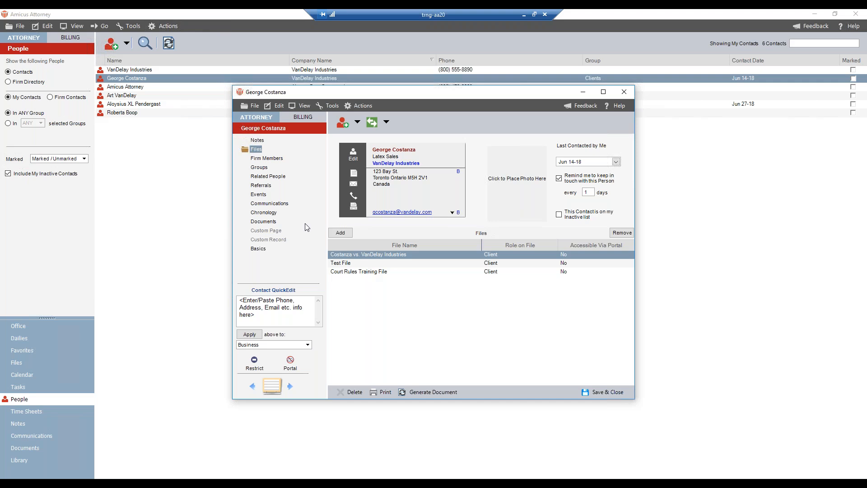
click(268, 177)
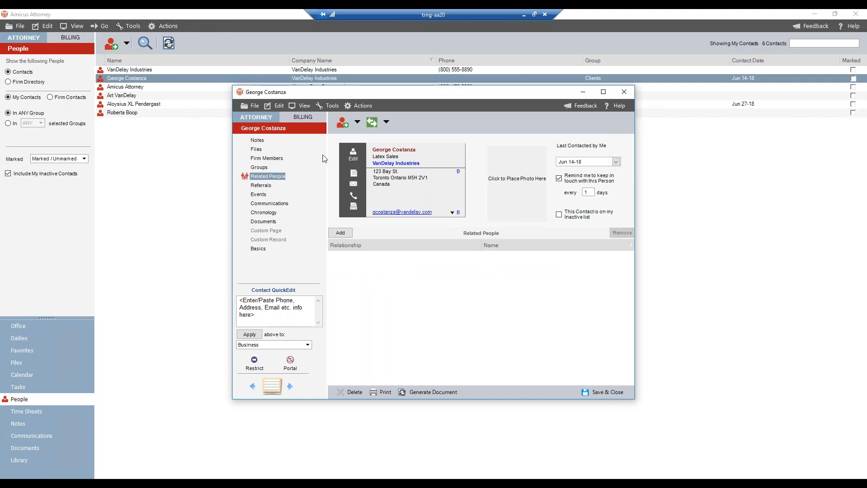
click(603, 392)
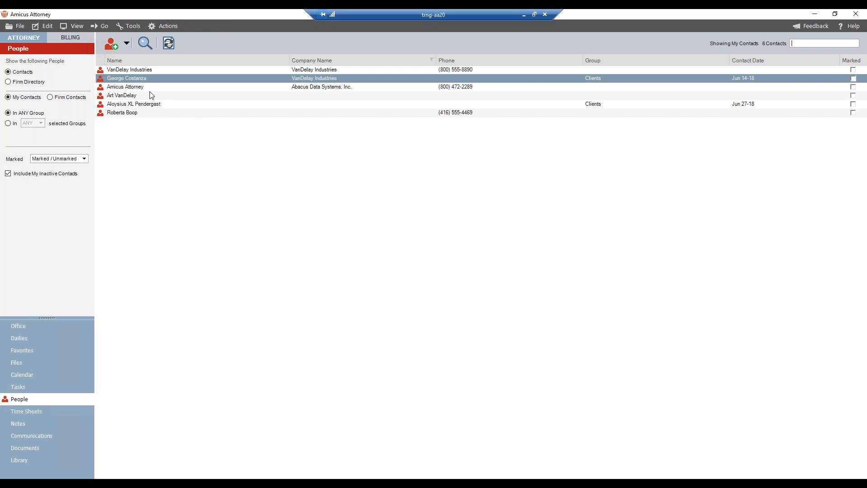
click(117, 48)
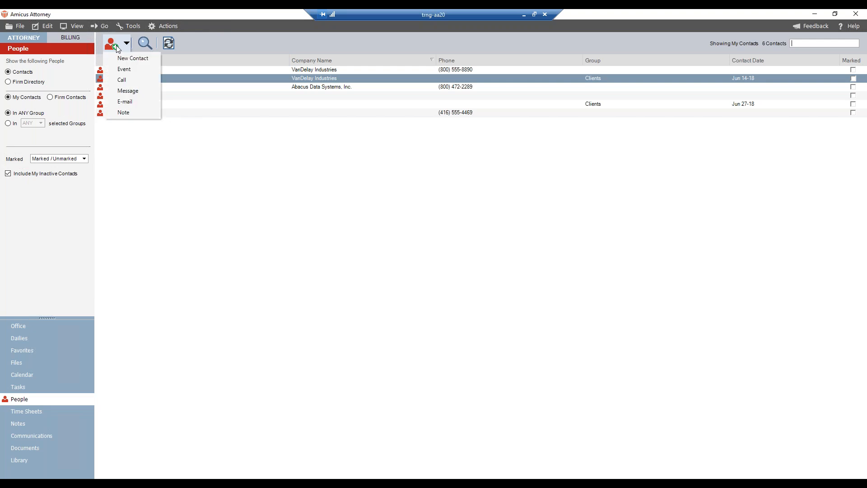
Abandon a new-contact draft and open the VanDelay Industries contact record.
click(121, 57)
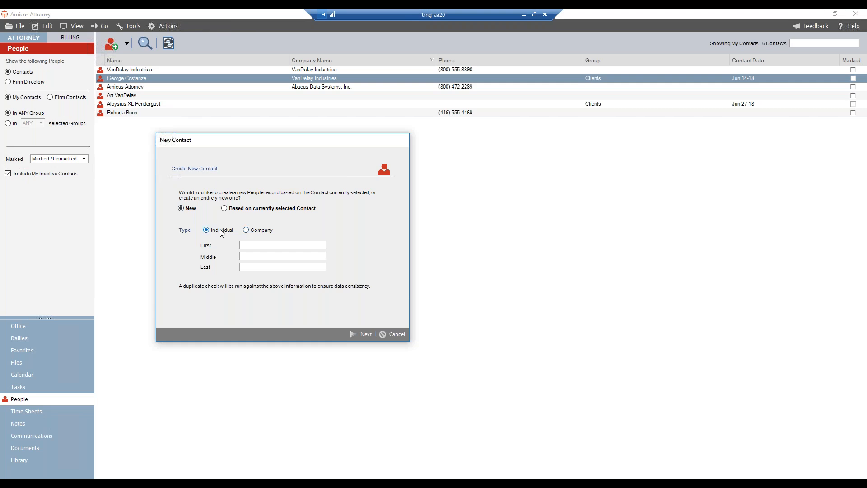
click(247, 230)
click(255, 256)
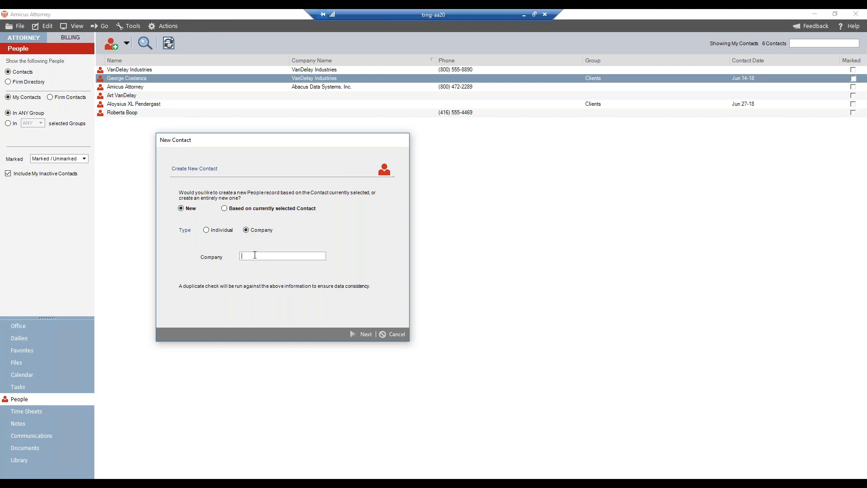
click(208, 231)
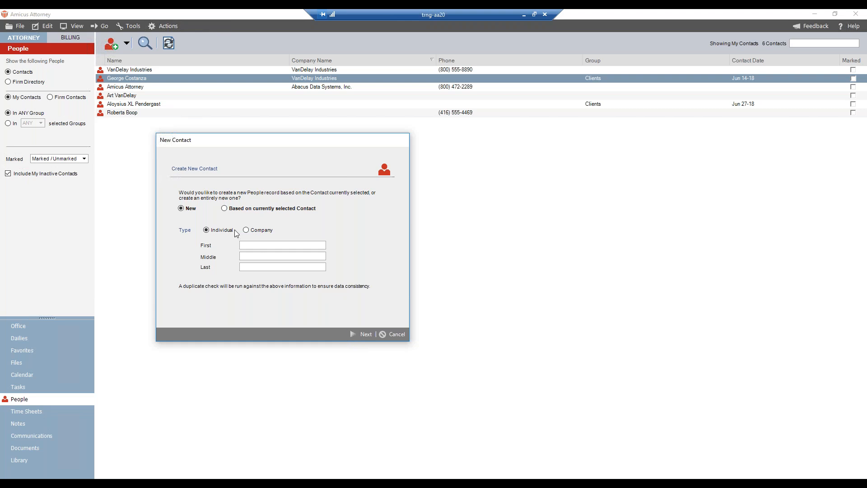
click(228, 210)
click(390, 334)
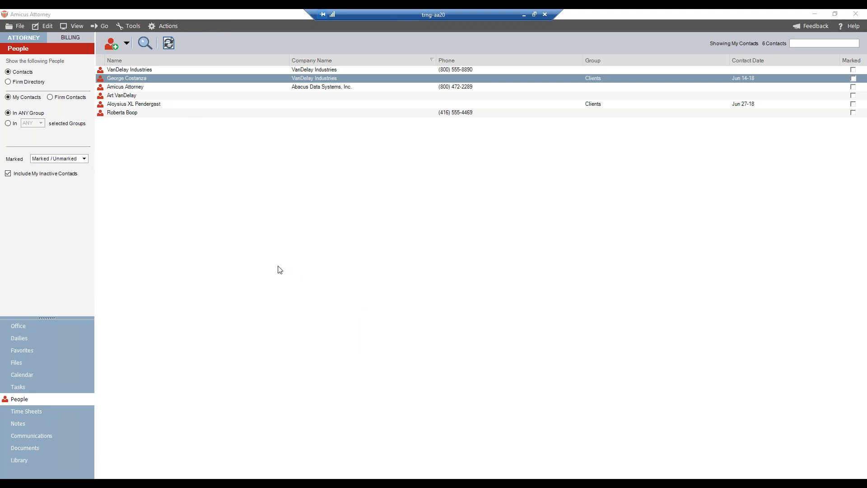
double_click(145, 71)
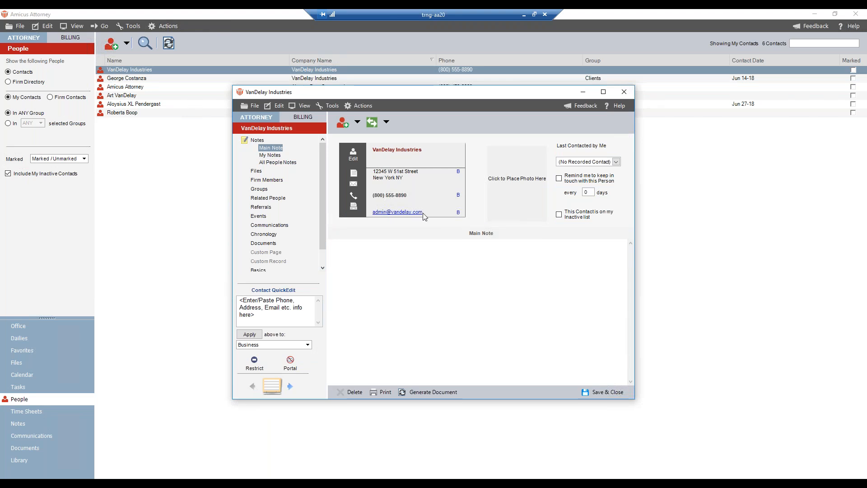
Save and close VanDelay Industries, then select its president in the contact list.
click(603, 392)
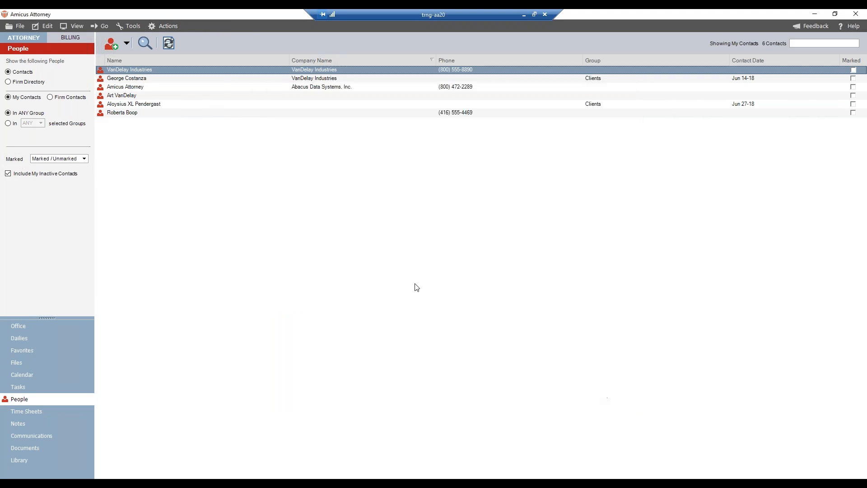
click(126, 96)
Open the president's record, dismiss the Edit dialog, and view the Contact Basics page.
double_click(126, 95)
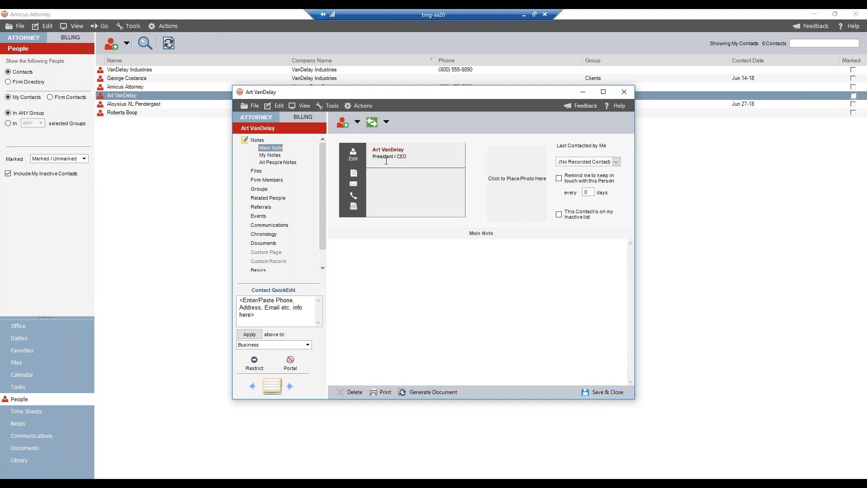
click(402, 195)
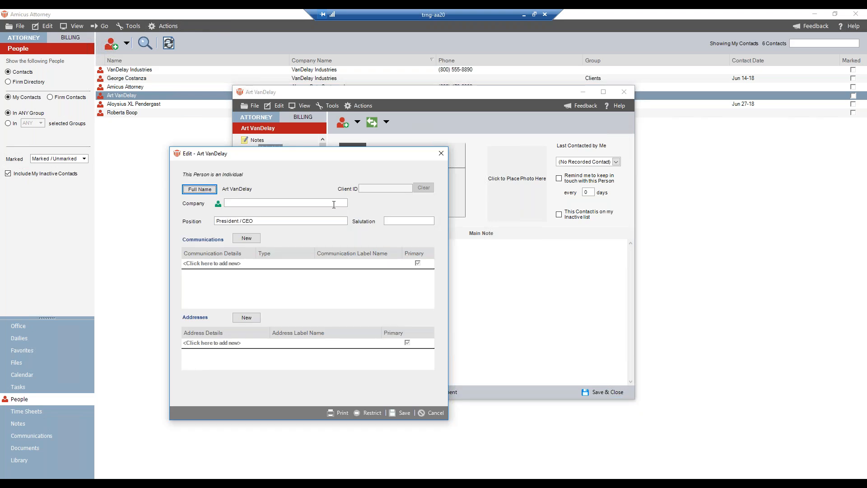
click(435, 412)
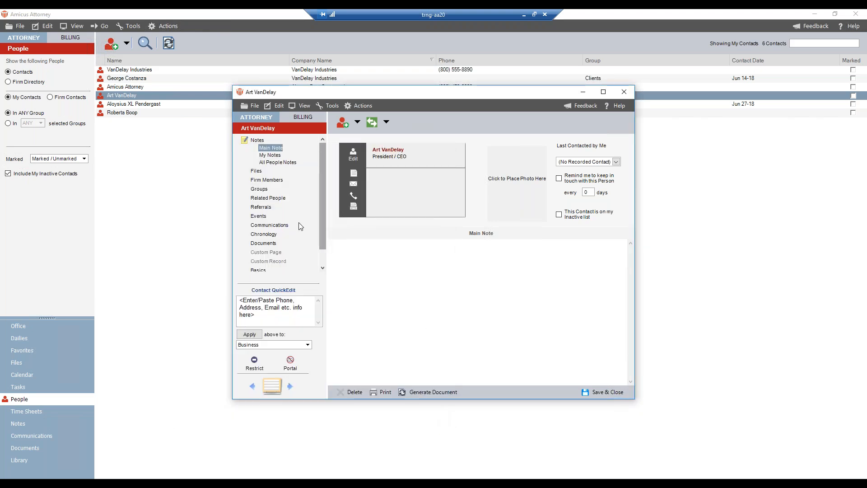
click(261, 271)
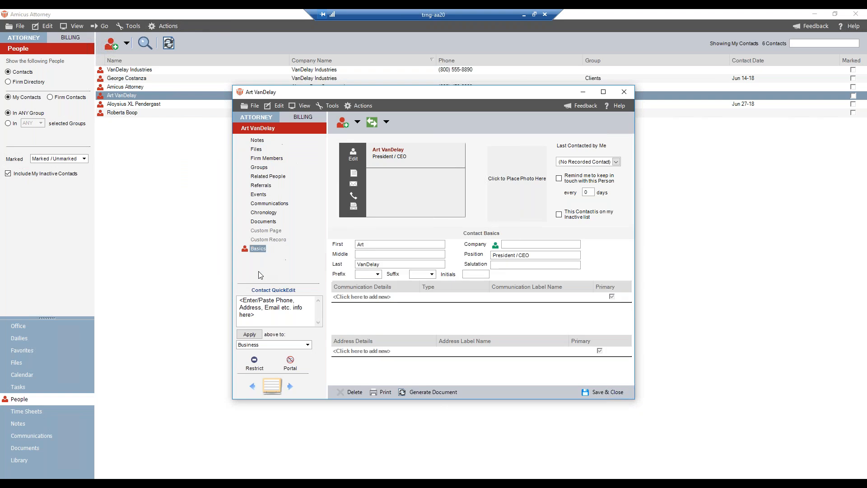
Assign VanDelay Industries as the president's company and bring up its linking options.
click(496, 245)
double_click(350, 206)
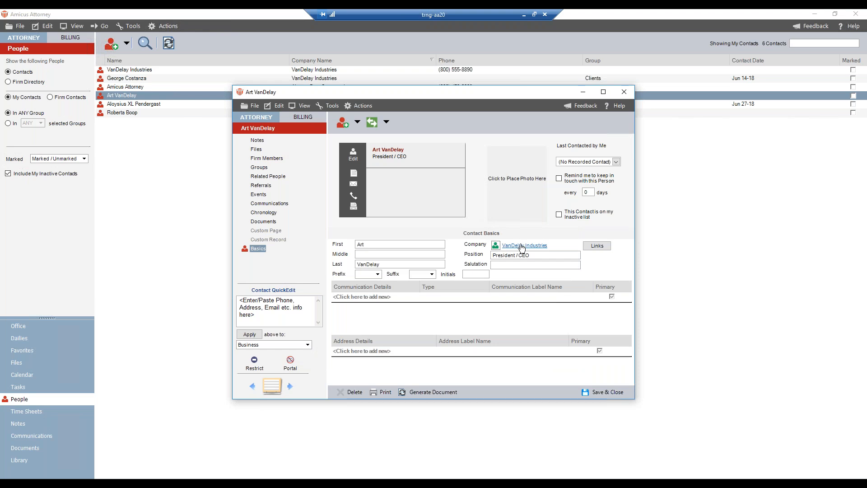
click(601, 249)
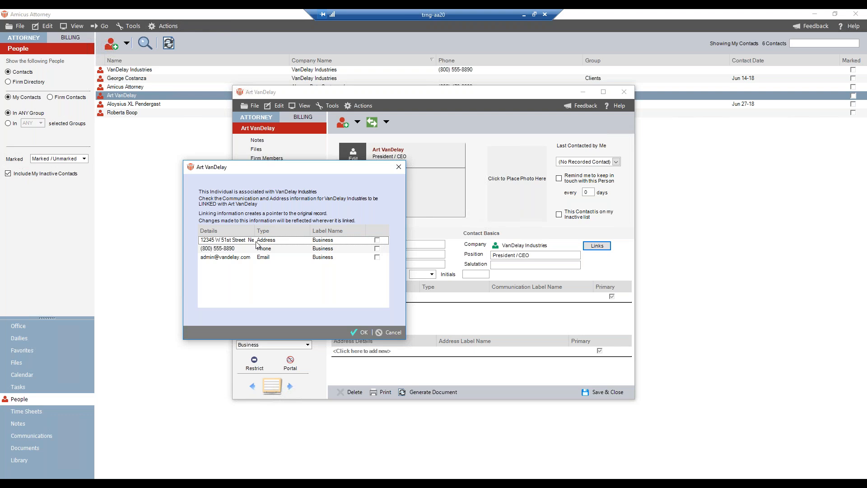
Link VanDelay Industries' address, phone and e-mail to the president and save the record.
click(377, 240)
click(377, 248)
click(377, 257)
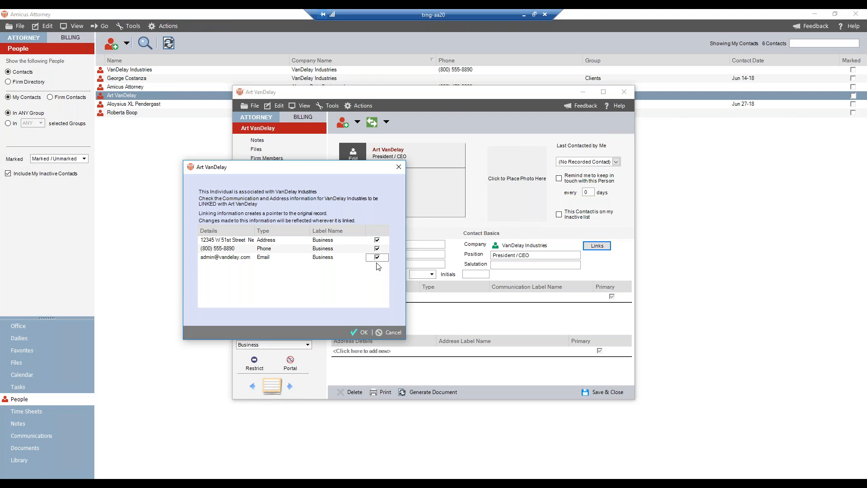
click(361, 333)
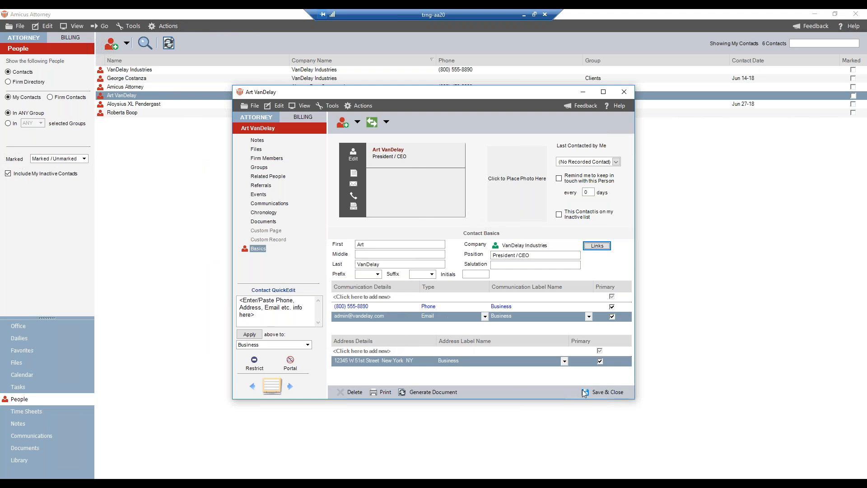
click(606, 392)
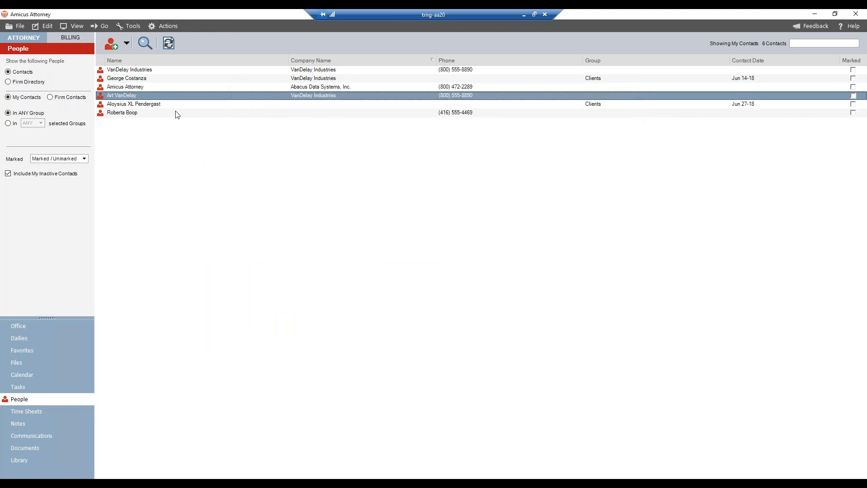
Reopen the president's record to check the linked VanDelay Industries details.
double_click(153, 96)
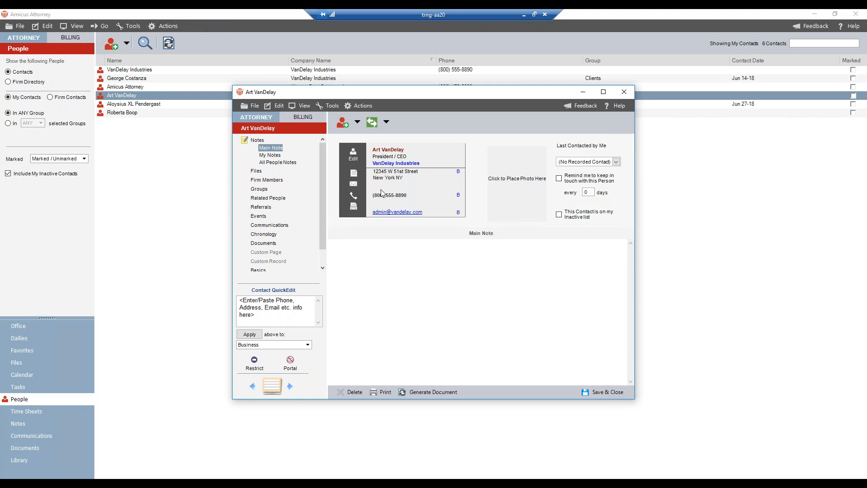
Close the president's record and open VanDelay Industries' details for editing.
click(596, 391)
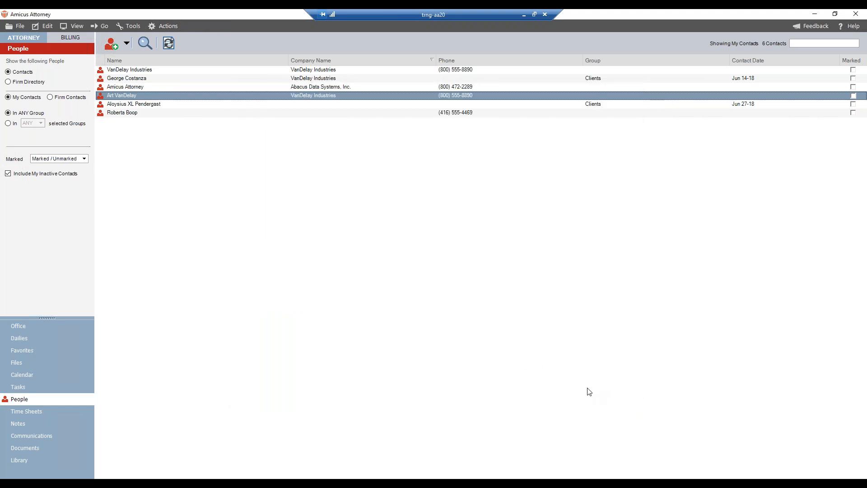
double_click(125, 69)
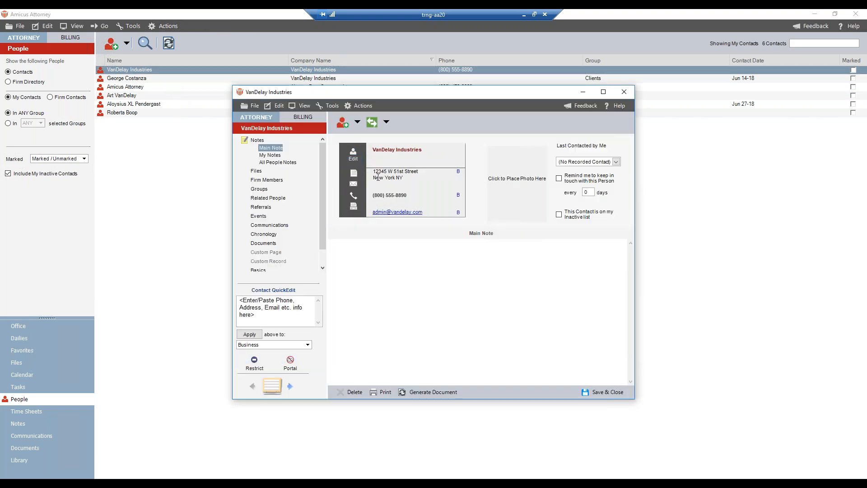
click(354, 158)
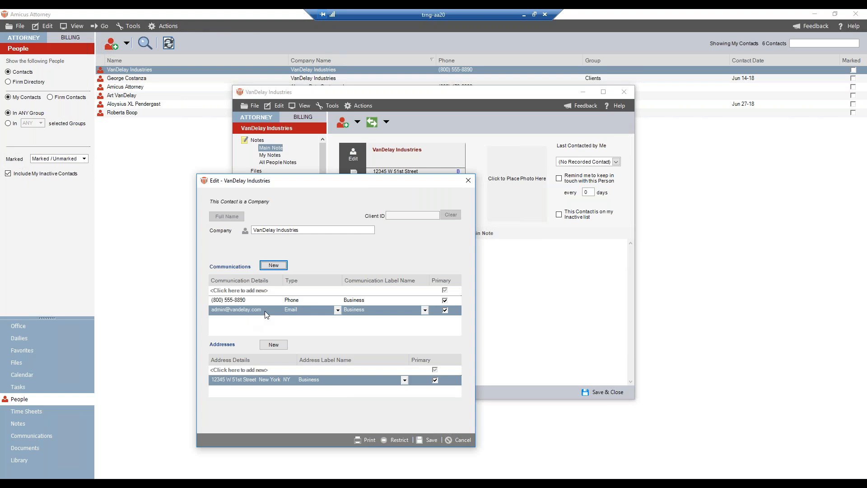
Correct the street address to 12345 W 53rd Street, then save and close the record.
click(255, 380)
click(234, 380)
key(Delete)
text(3)
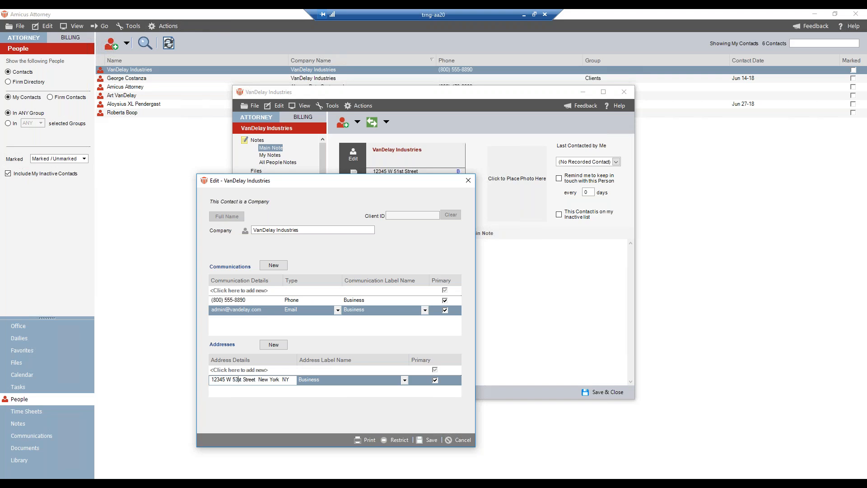
key(Delete)
key(Delete)
text(rd)
click(433, 441)
click(431, 440)
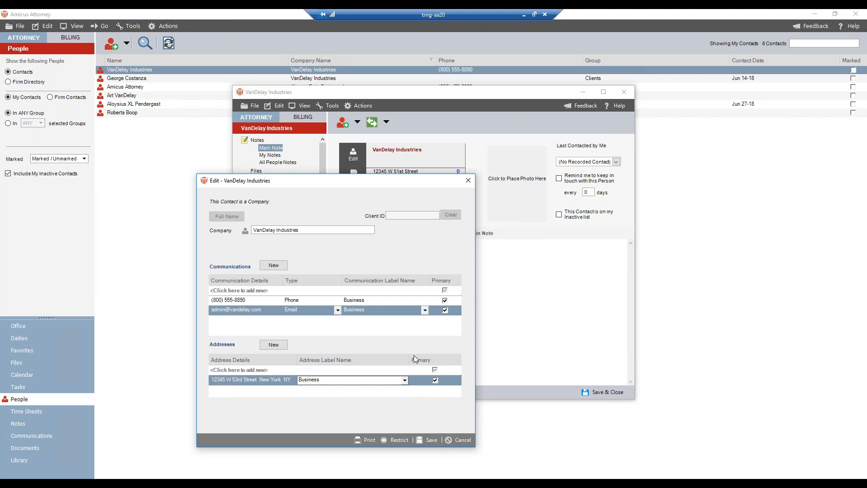
click(428, 439)
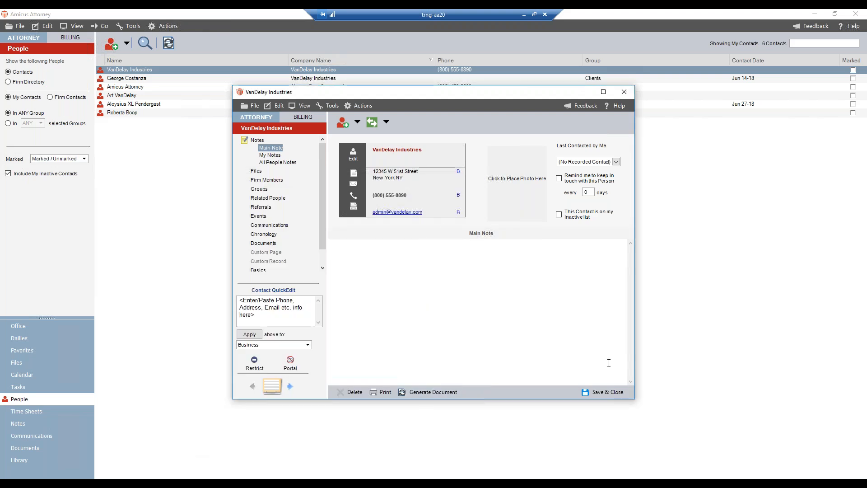
click(610, 391)
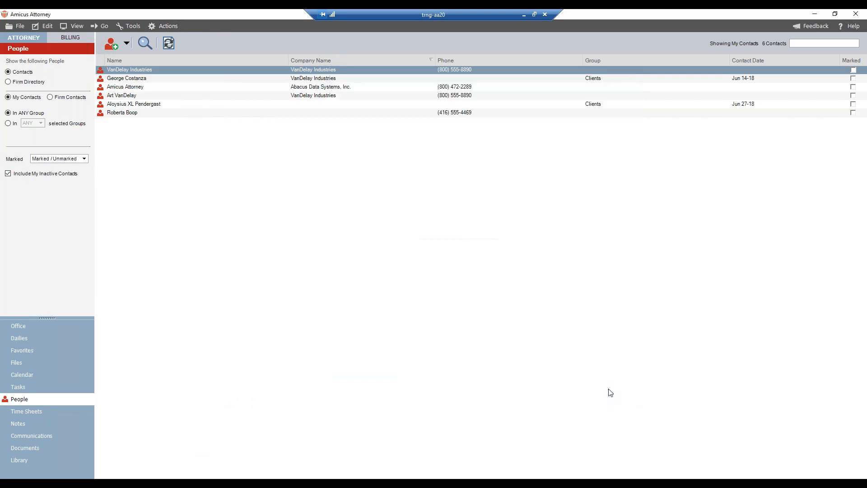
Correct VanDelay Industries' street to 12345 W 53rd Street and save the company details.
double_click(127, 71)
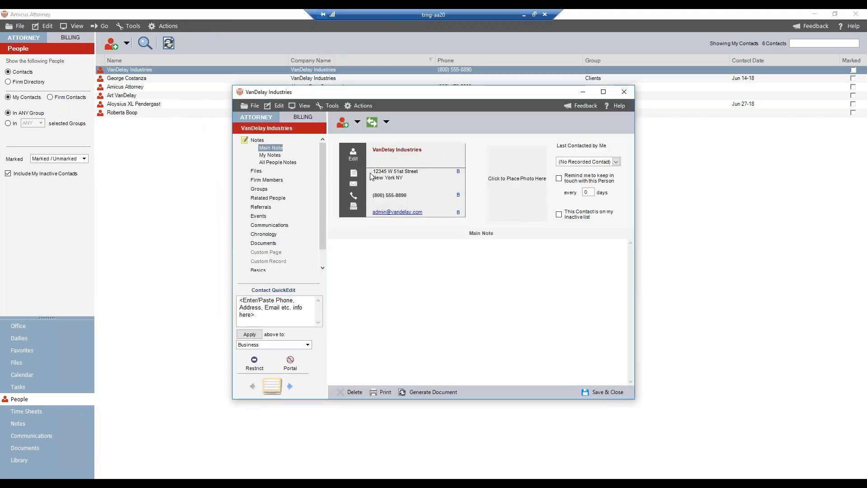
click(353, 155)
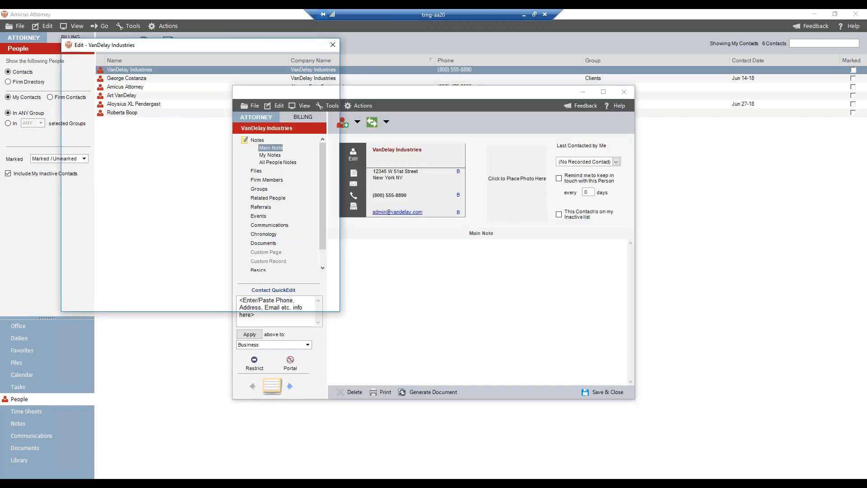
click(100, 244)
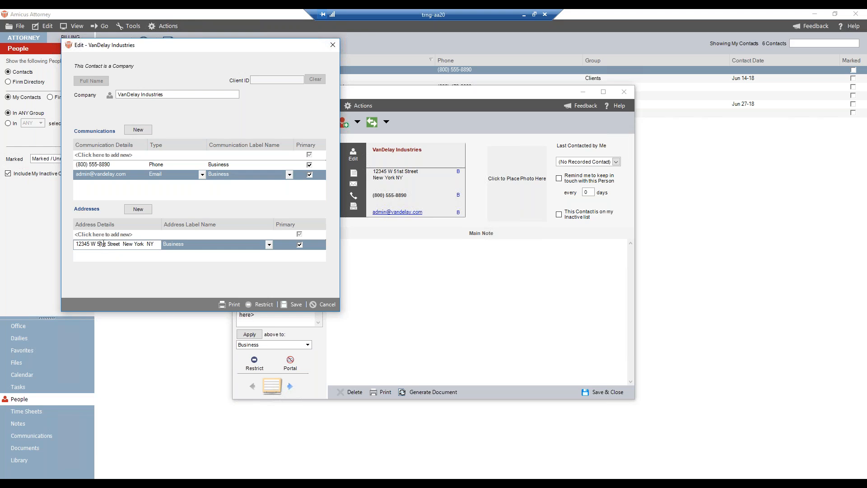
double_click(103, 244)
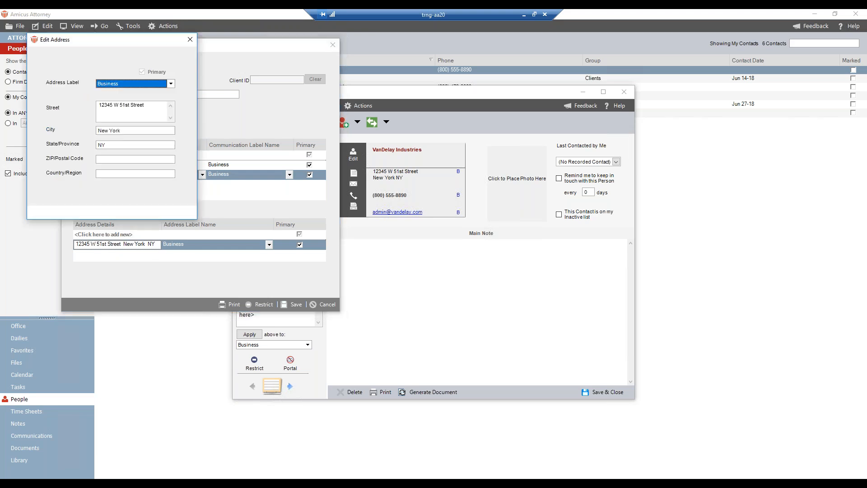
click(121, 105)
key(Delete)
key(Delete)
key(Delete)
text(3rd)
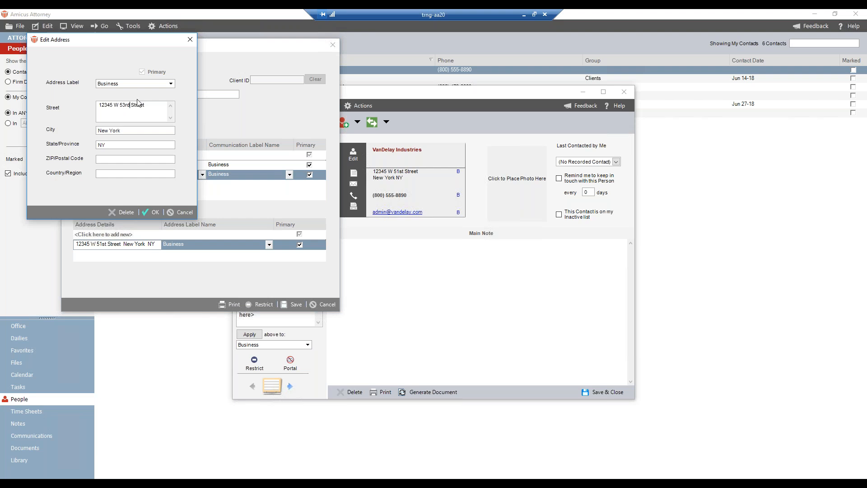
click(150, 211)
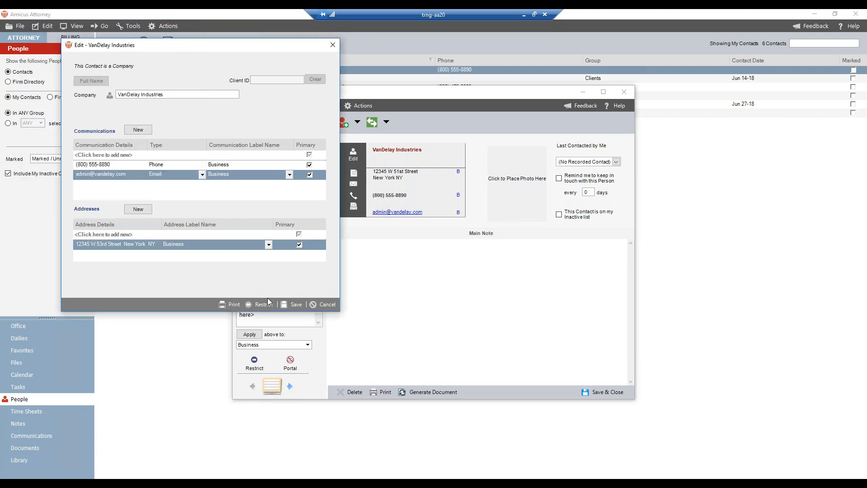
click(293, 304)
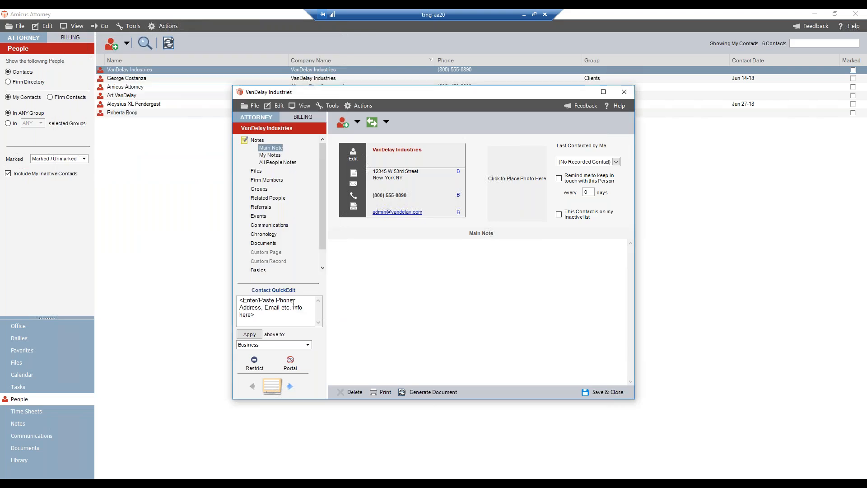
Save and close VanDelay Industries, then confirm the president's contact shows the updated address.
click(600, 393)
double_click(125, 95)
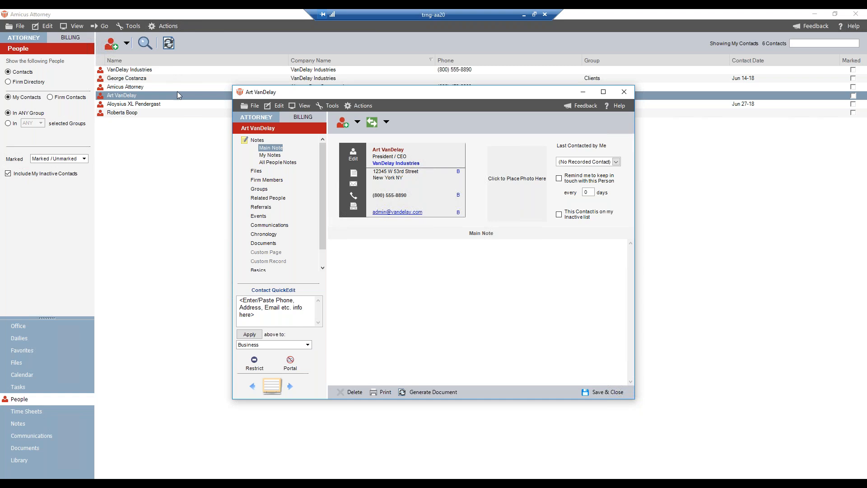
click(606, 392)
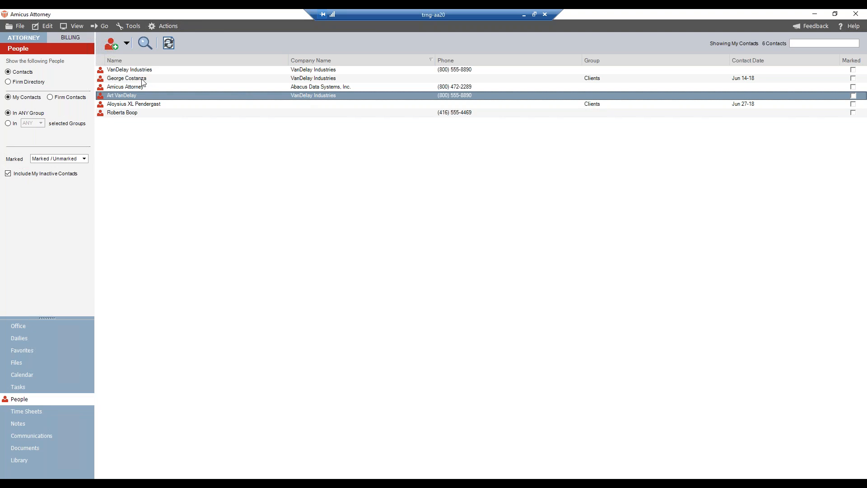
click(142, 78)
double_click(142, 79)
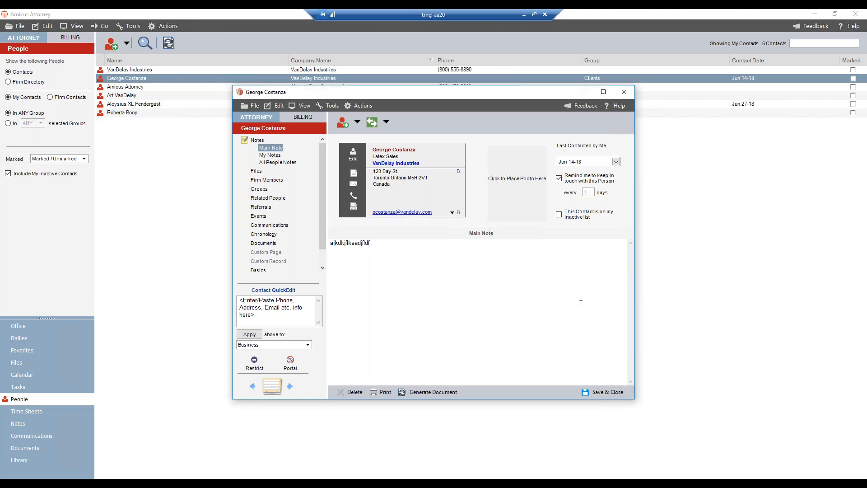
click(600, 393)
click(134, 113)
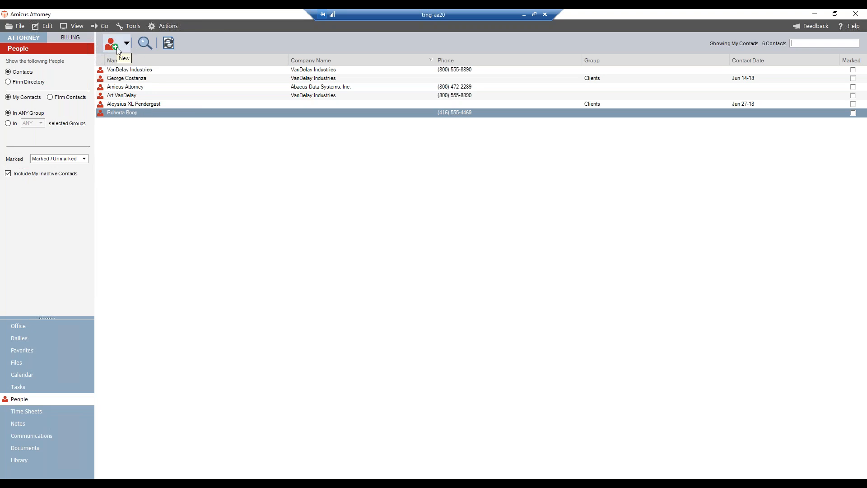
double_click(127, 113)
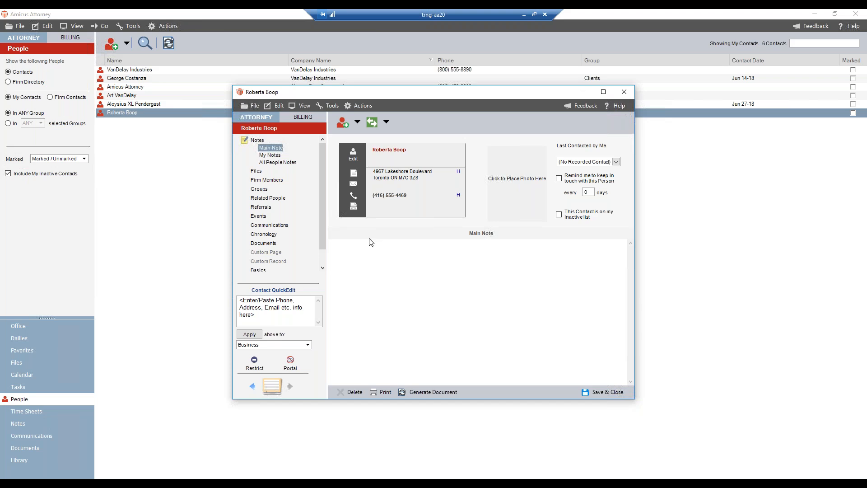
click(603, 392)
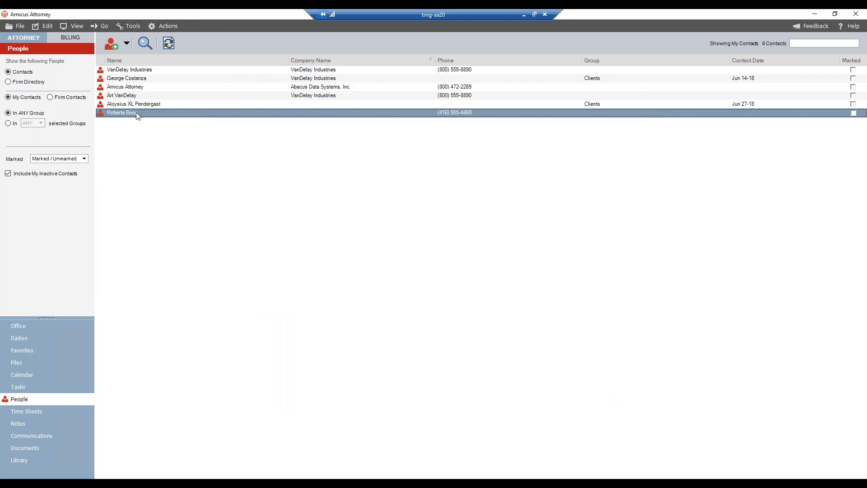
Look over the new-item options and the last contact's action menu without choosing anything.
click(118, 47)
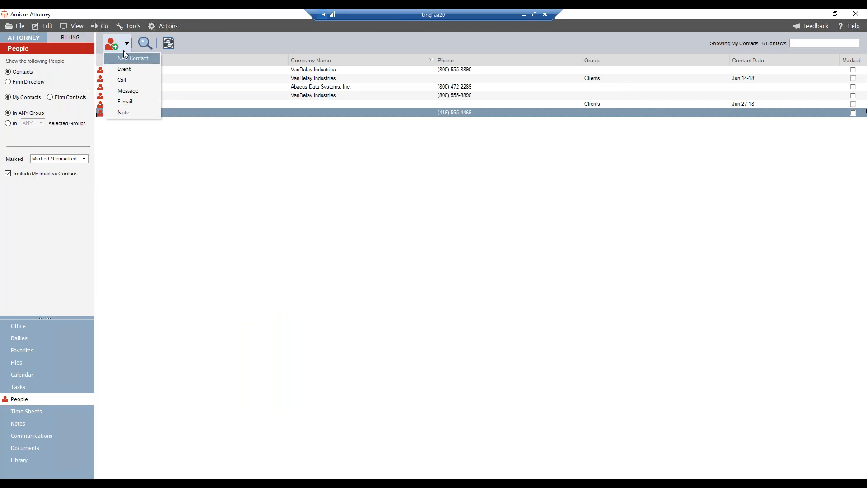
click(137, 13)
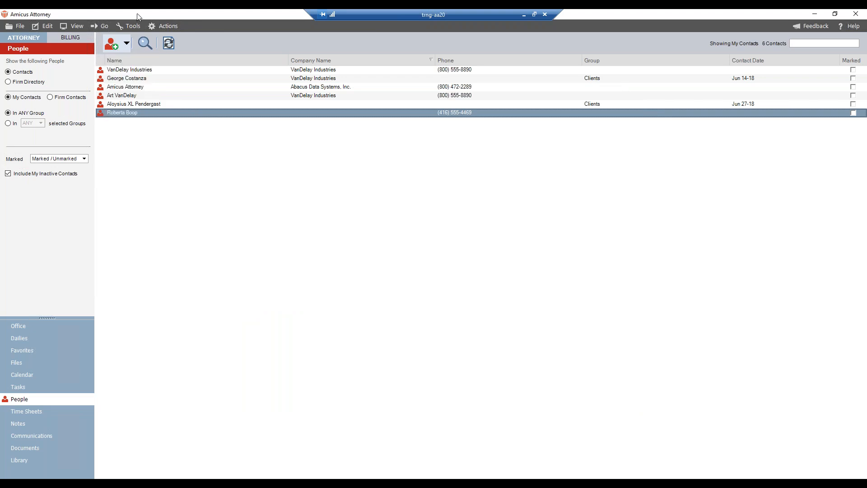
right_click(164, 118)
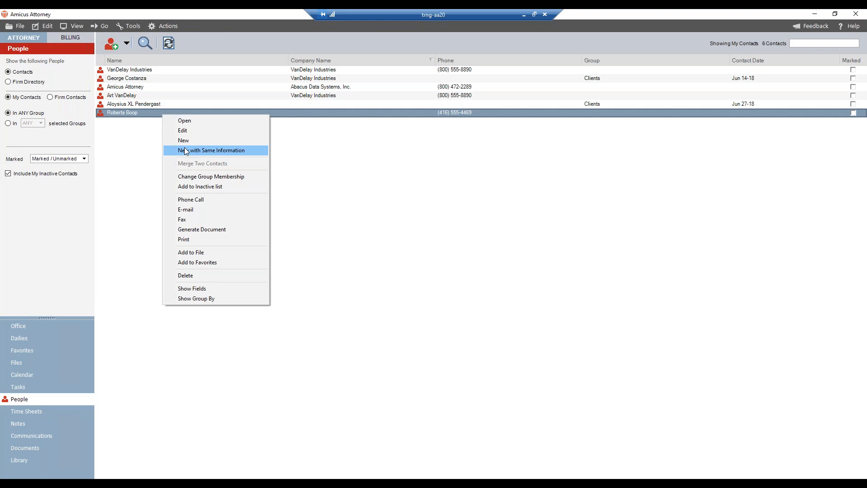
click(191, 17)
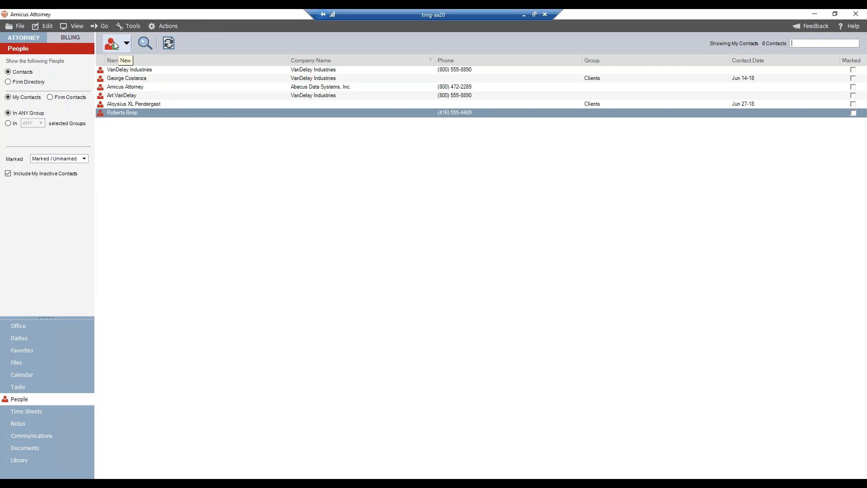
Start a new contact from the File > New menu and the New button's options.
click(19, 26)
mouse_move(15, 38)
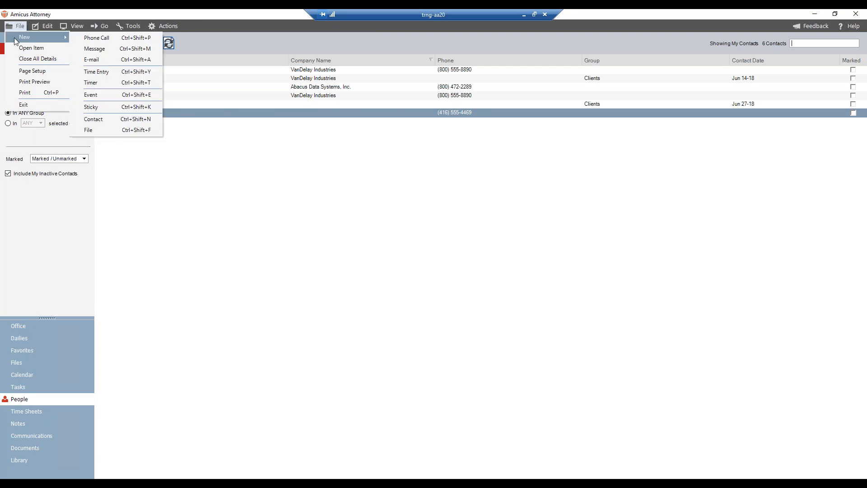
click(104, 119)
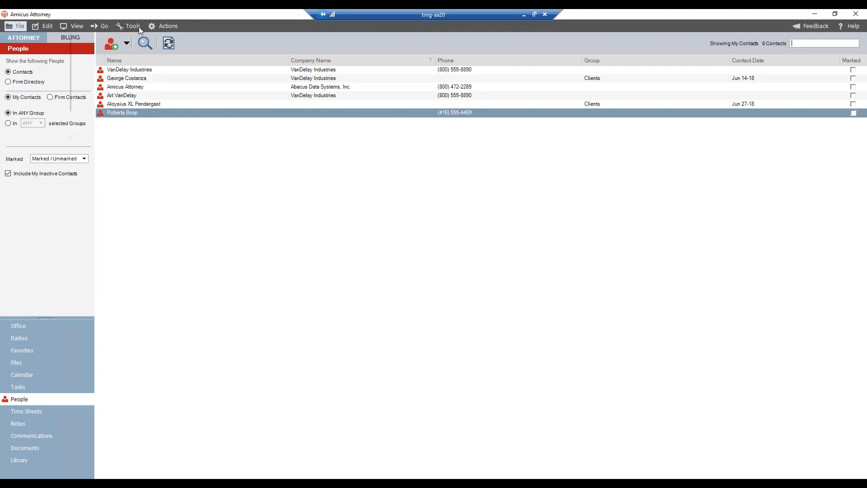
click(115, 39)
click(116, 60)
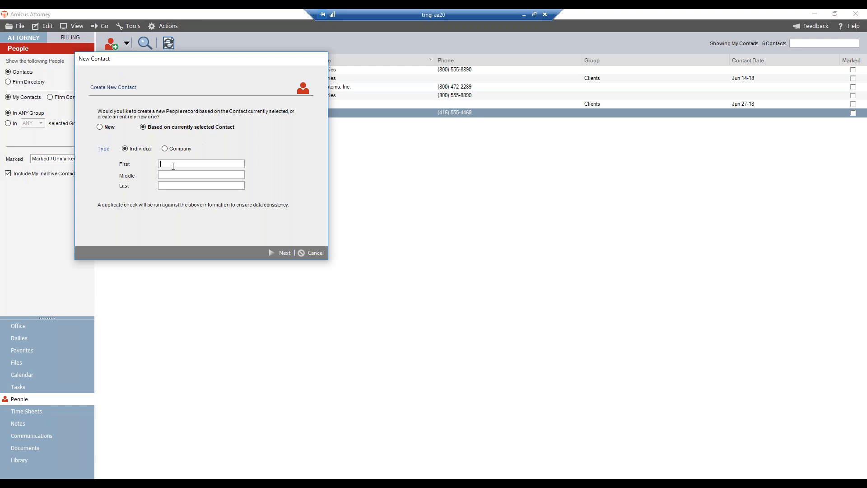
Enter the new child contact's first and last name, run the duplicate check, and enable relationship definition.
text(Betty)
key(Tab)
text(Boop)
click(273, 252)
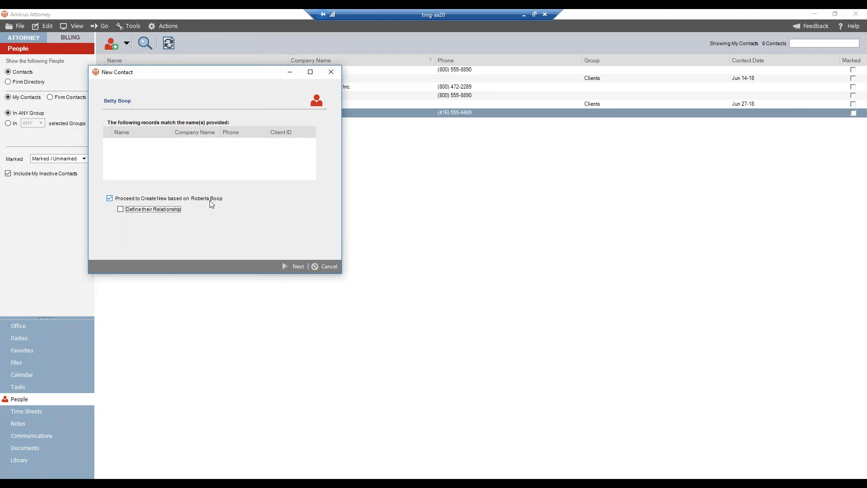
click(120, 211)
click(291, 266)
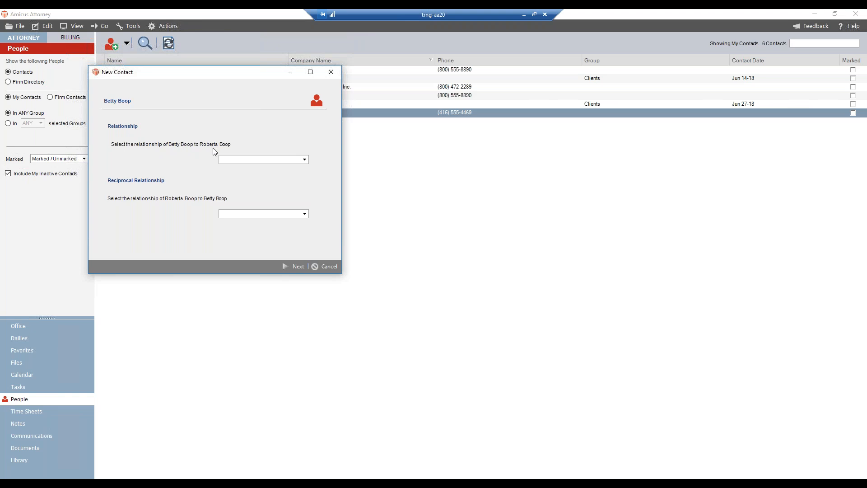
Set the relationship to Child and the reciprocal relationship to Parent, then continue.
click(305, 160)
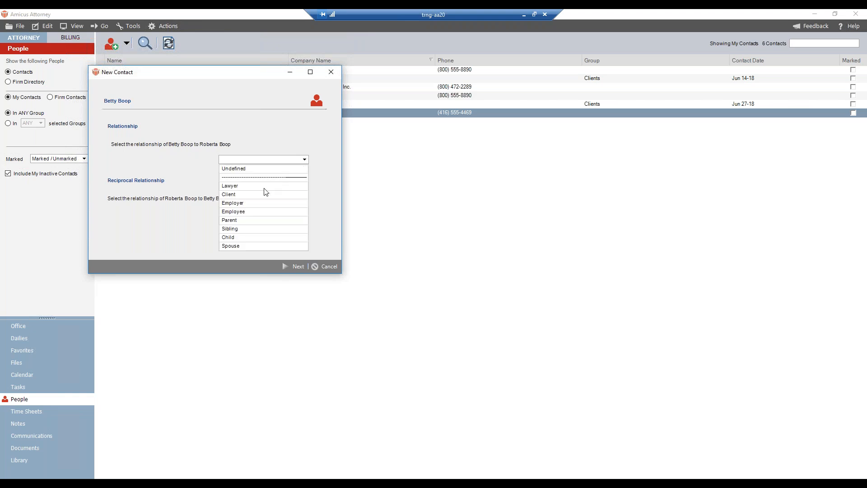
click(241, 236)
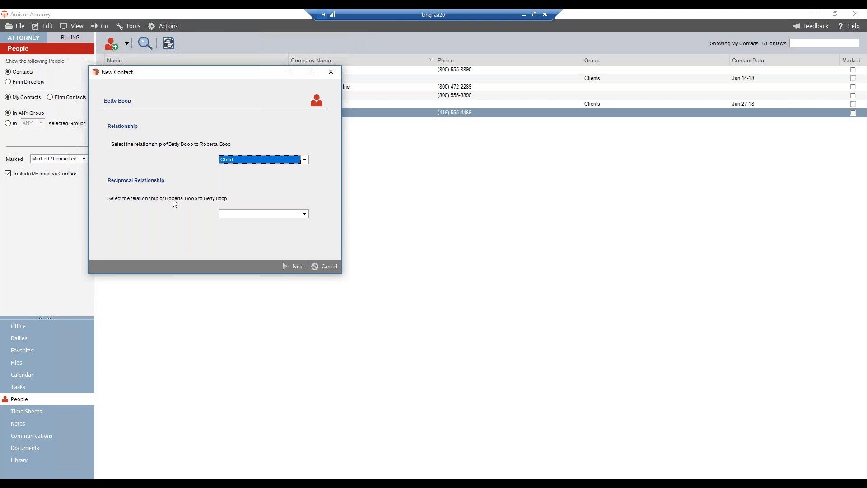
click(304, 214)
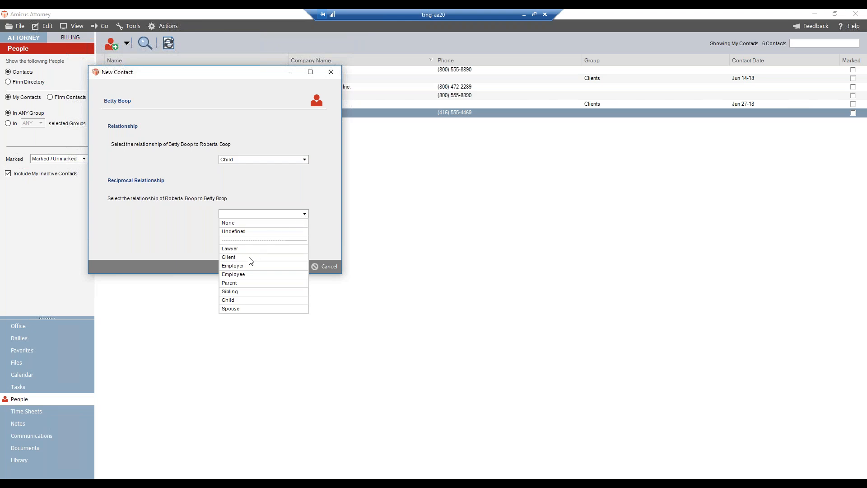
click(244, 283)
click(293, 266)
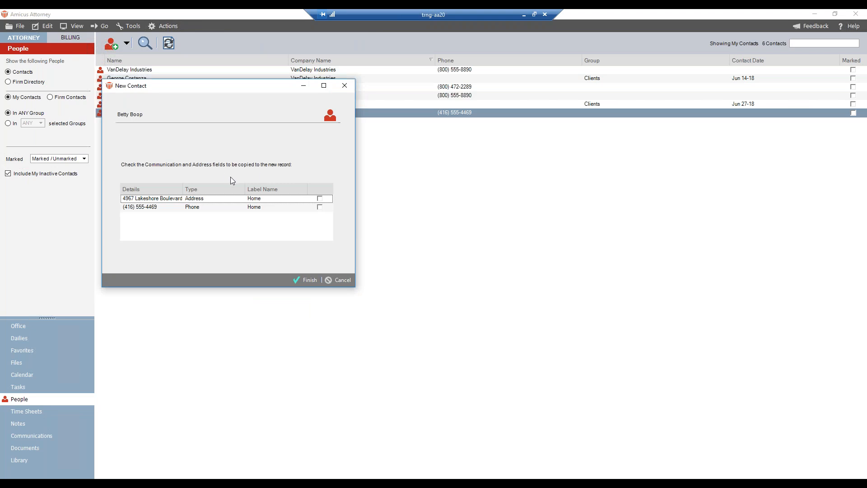
Copy the parent's home address and home phone to the new contact and finish creating it.
click(320, 200)
click(320, 208)
click(321, 208)
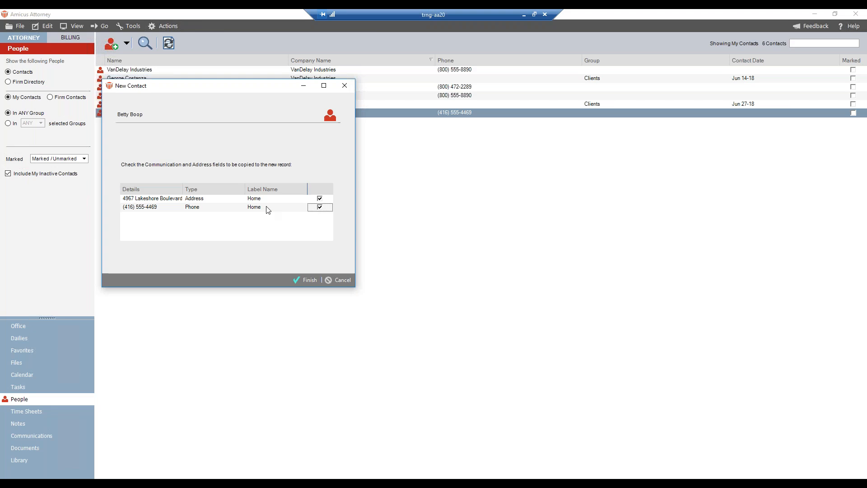
click(306, 280)
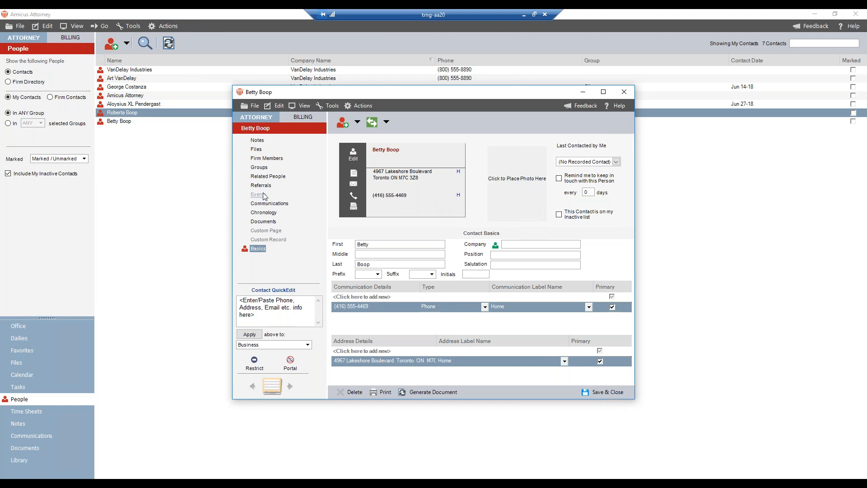
Check Related People in both the child's and the parent's records, then reopen the parent's record.
click(261, 179)
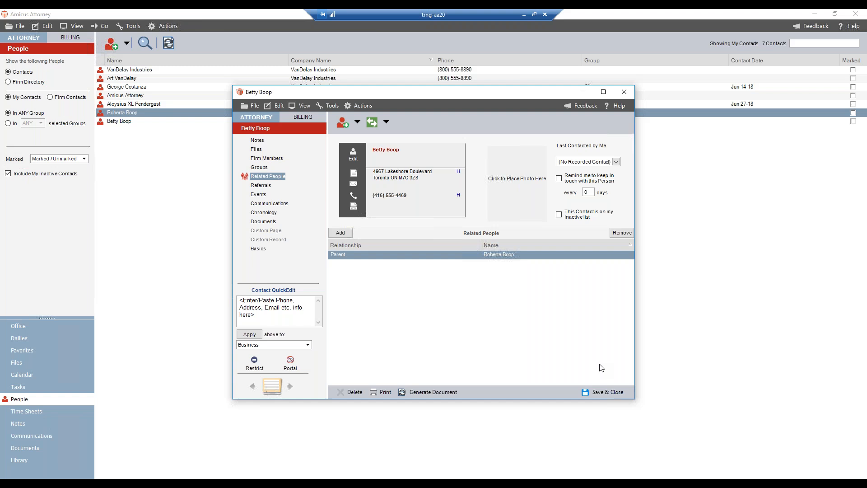
click(606, 393)
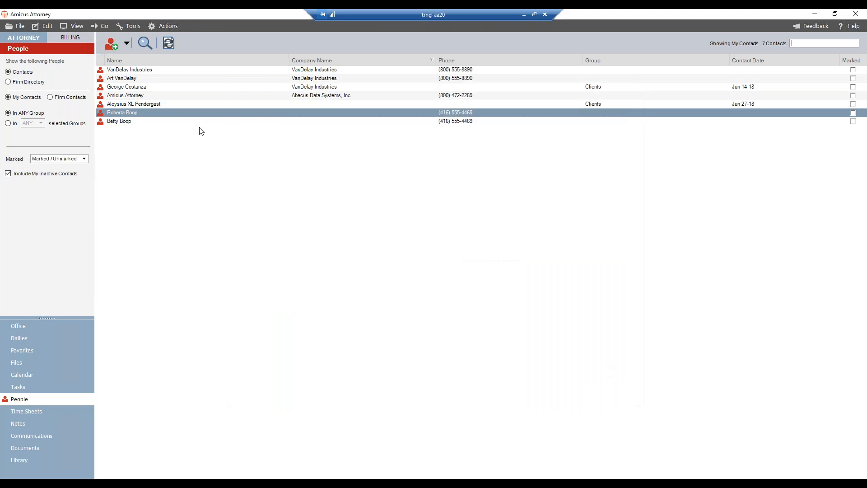
click(129, 115)
double_click(130, 115)
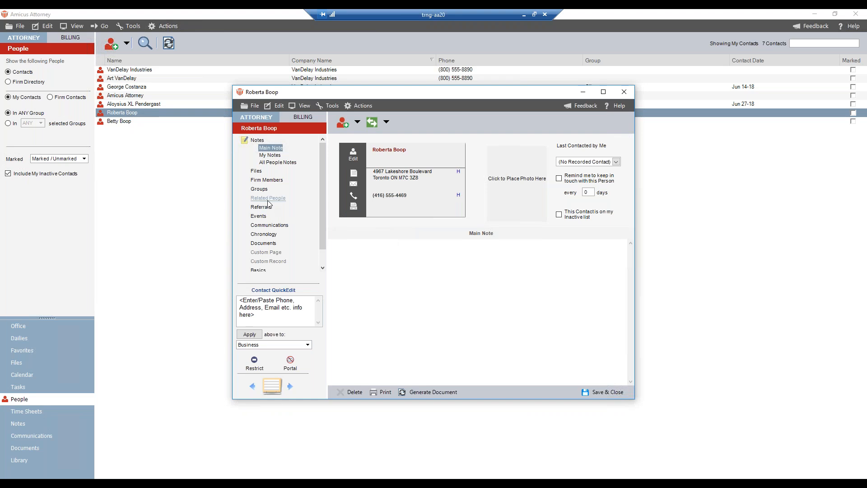
click(268, 198)
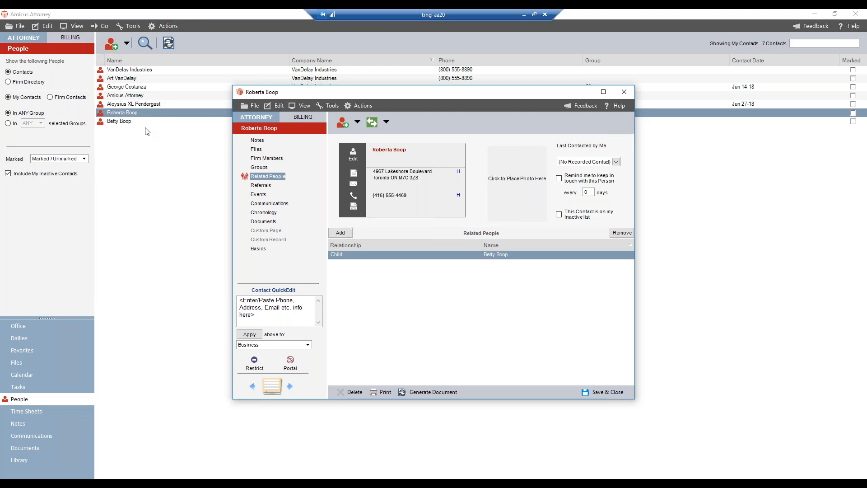
click(601, 393)
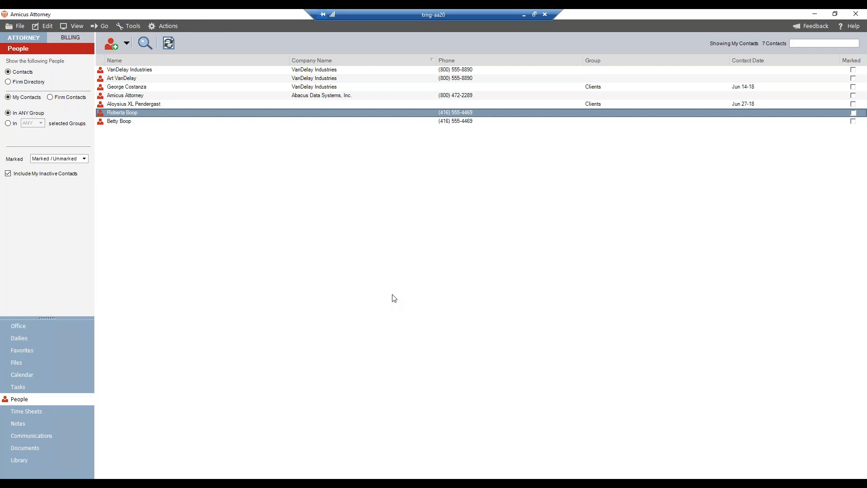
double_click(131, 114)
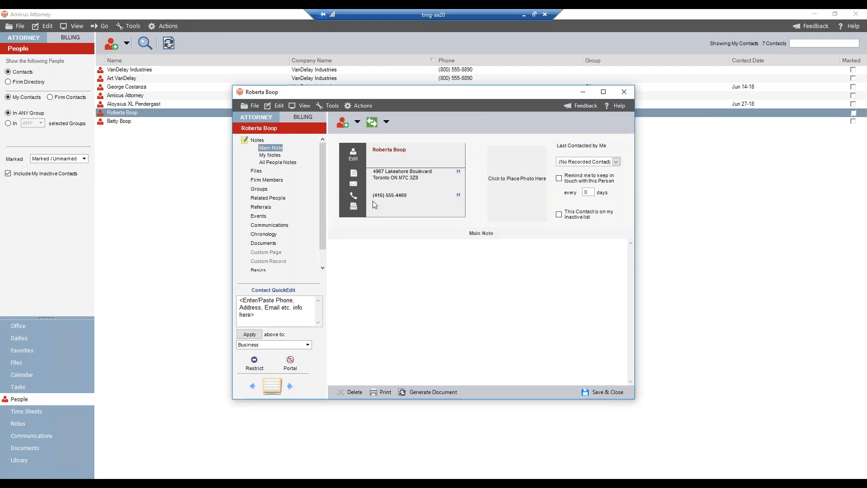
Put the parent's record into edit mode and move through the Company, Position, Salutation and phone fields.
click(353, 156)
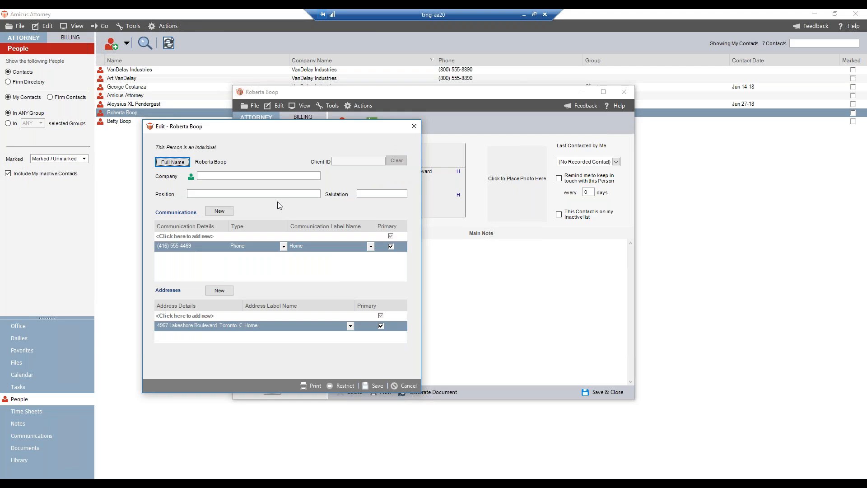
click(212, 176)
click(205, 194)
click(380, 194)
click(193, 247)
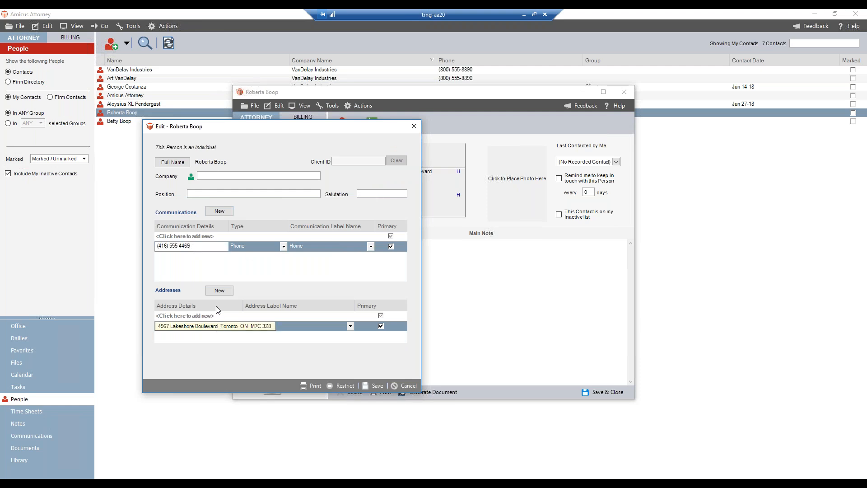
Add her e-mail address as a Home communication entry and save the record.
click(206, 236)
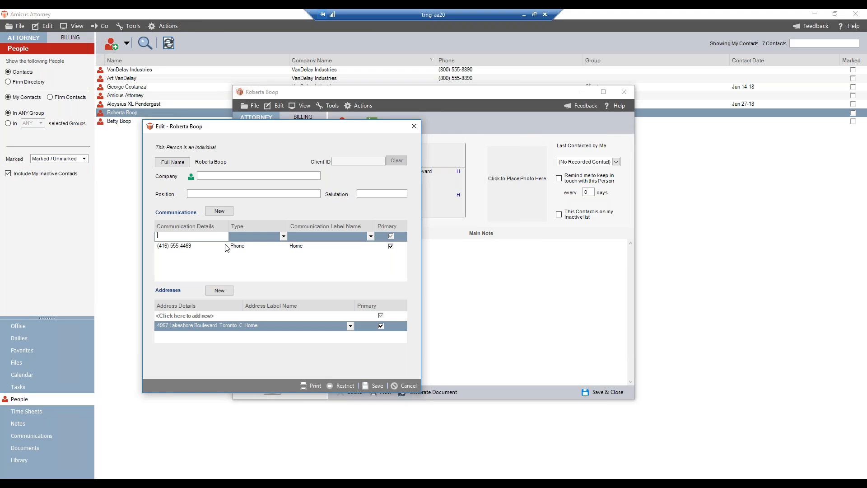
text(rboop@roger)
key(Tab)
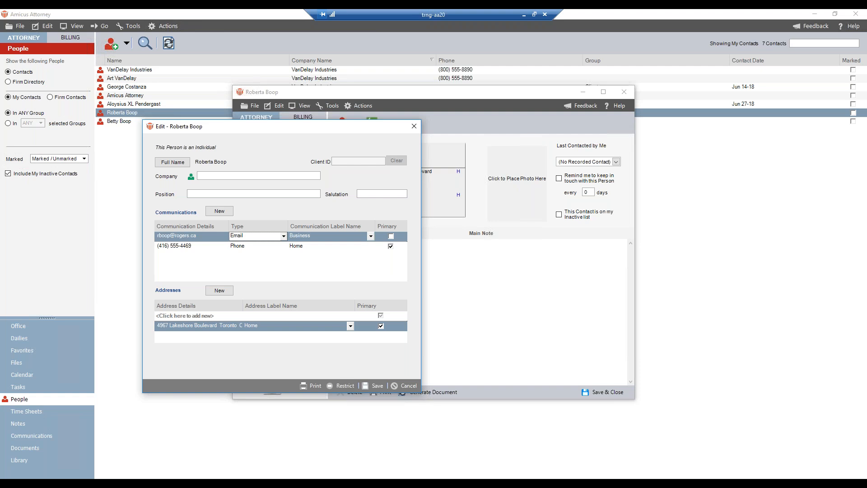
key(Tab)
key(h)
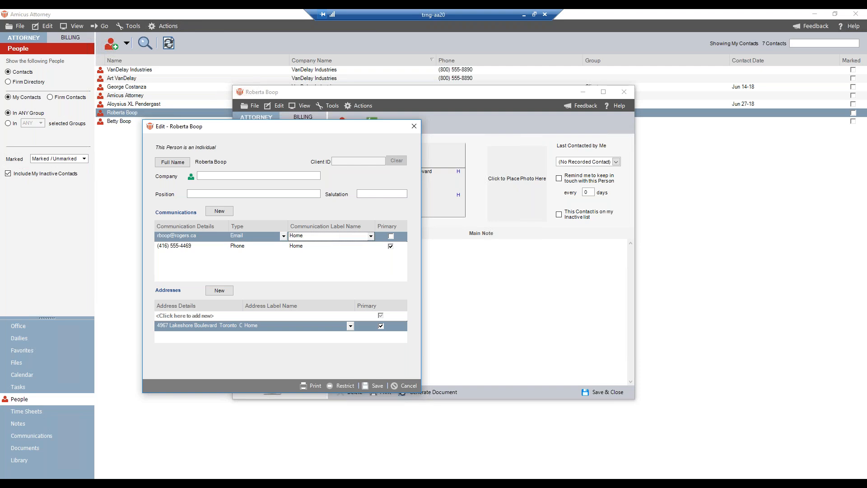
key(Tab)
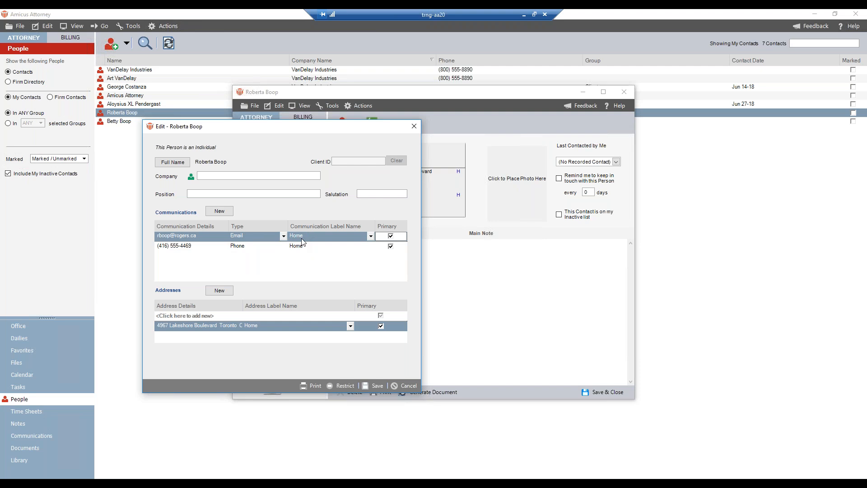
double_click(391, 240)
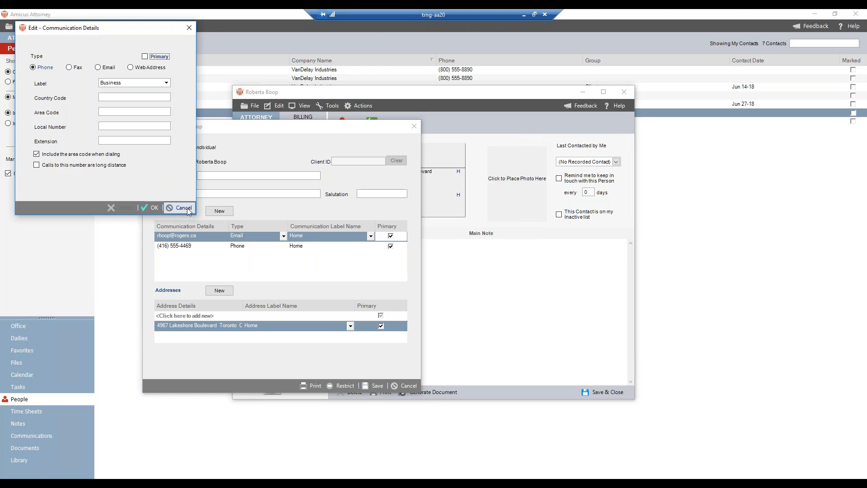
click(180, 208)
click(382, 384)
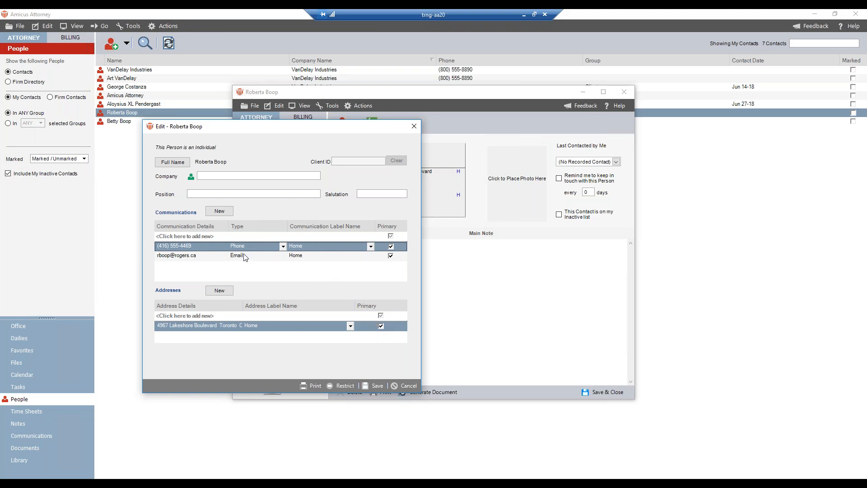
click(375, 385)
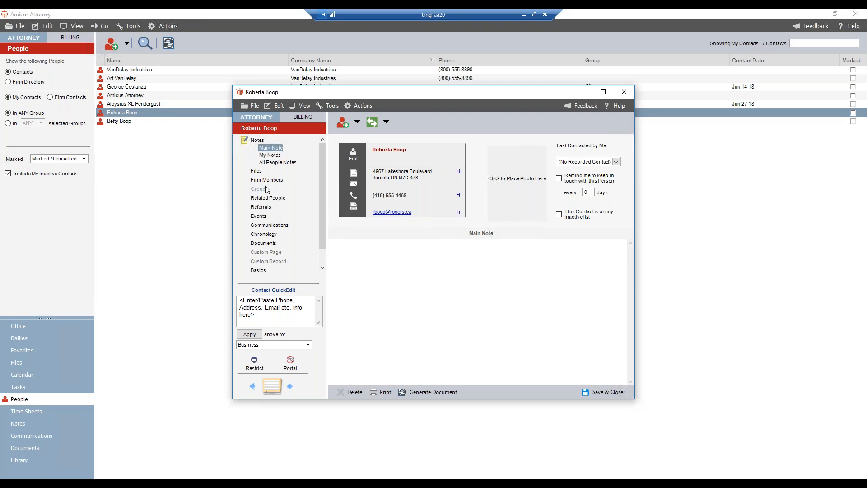
Check the parent's linked Files, cancel adding one, and view her assigned Firm Members.
click(256, 170)
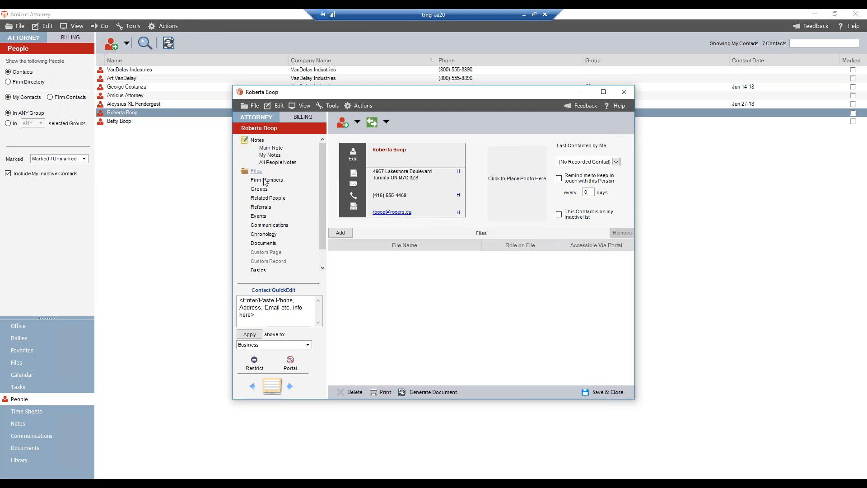
click(349, 235)
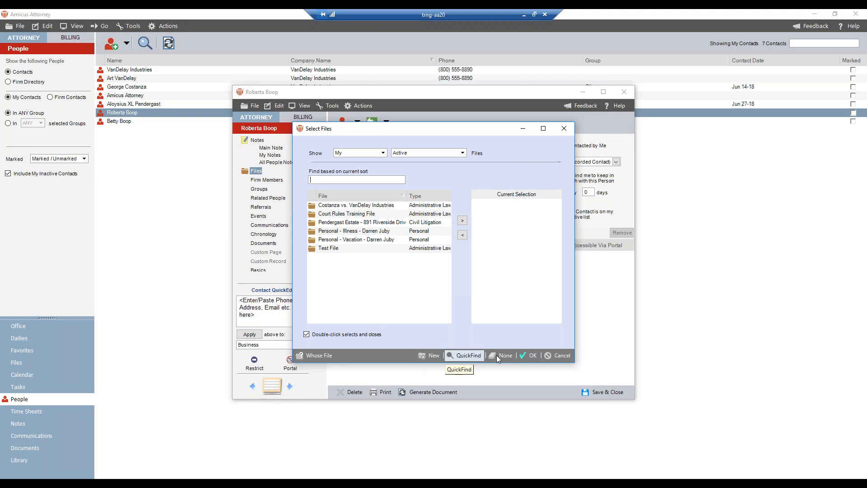
click(552, 355)
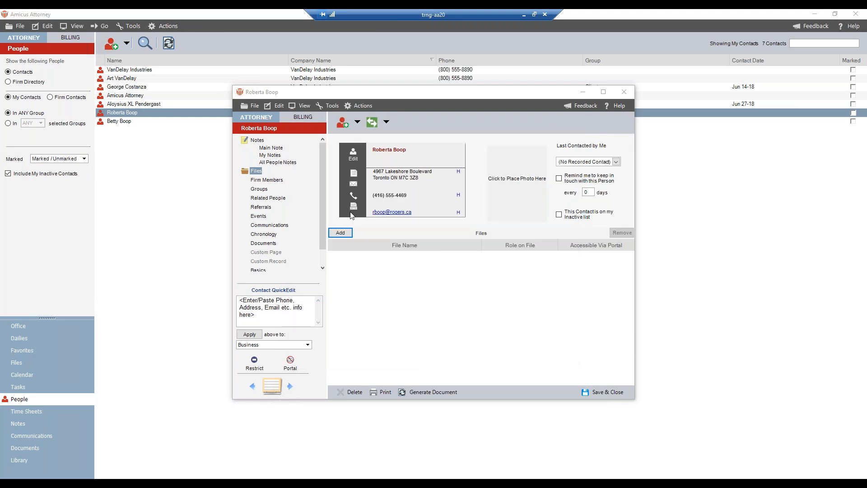
click(272, 180)
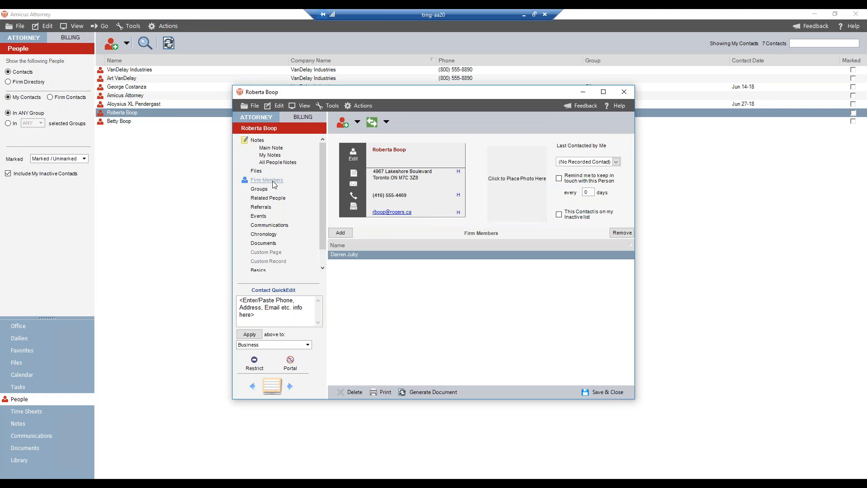
Add a second firm member to the contact, then remove it again.
click(344, 237)
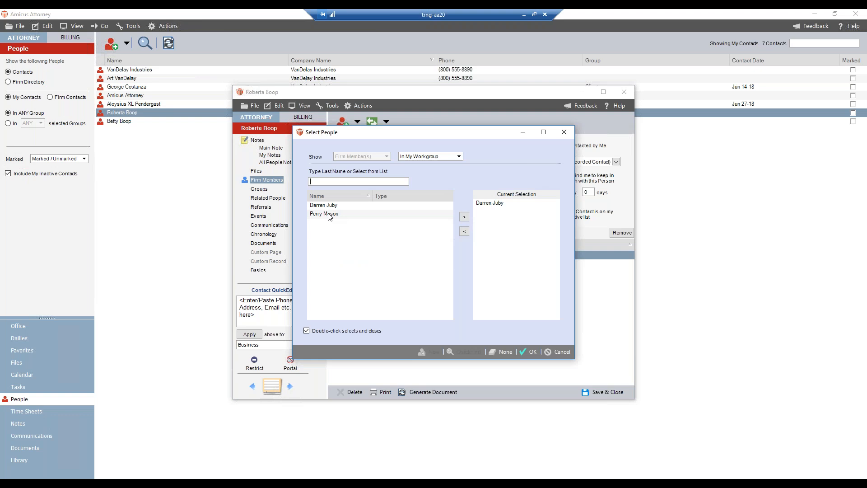
double_click(328, 215)
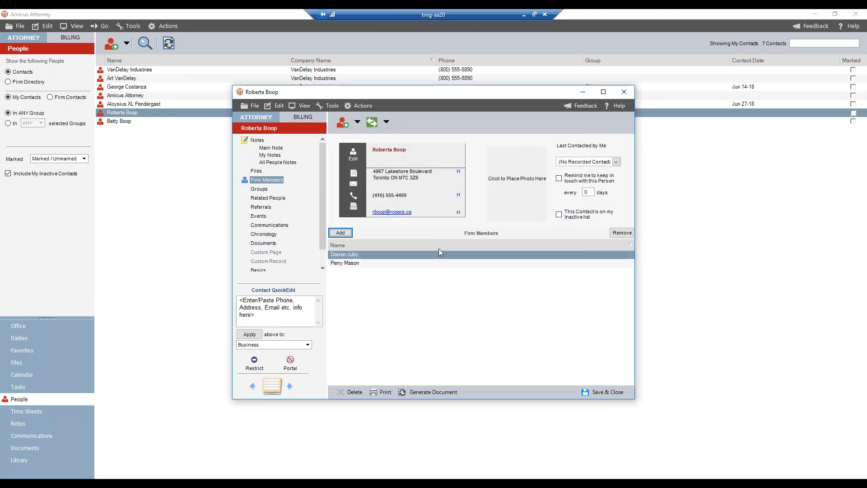
click(357, 264)
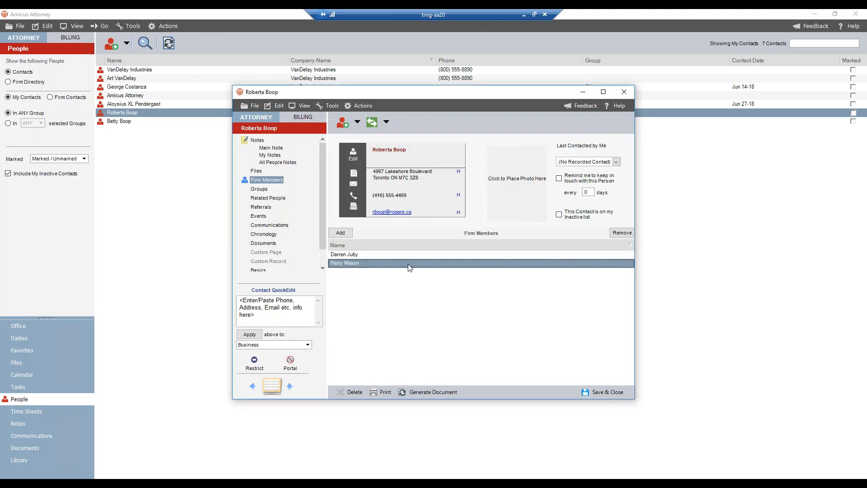
click(621, 233)
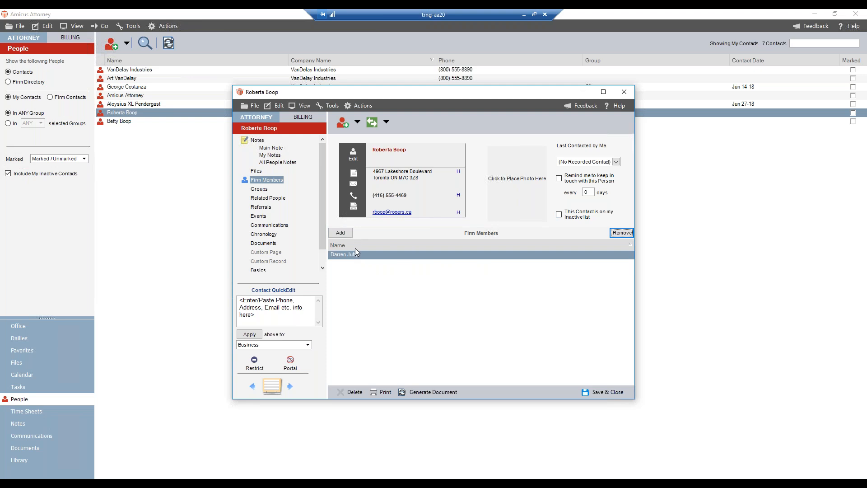
Check the contact's Groups, cancel adding one, and bring up her related people.
click(264, 190)
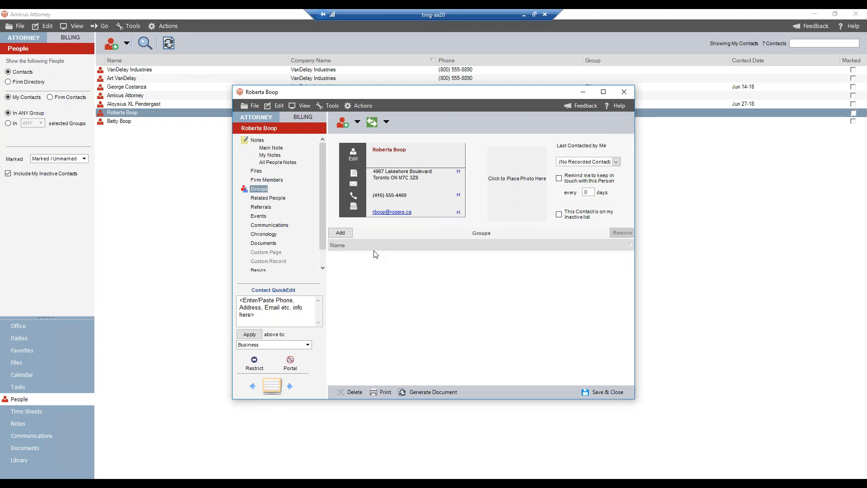
click(341, 233)
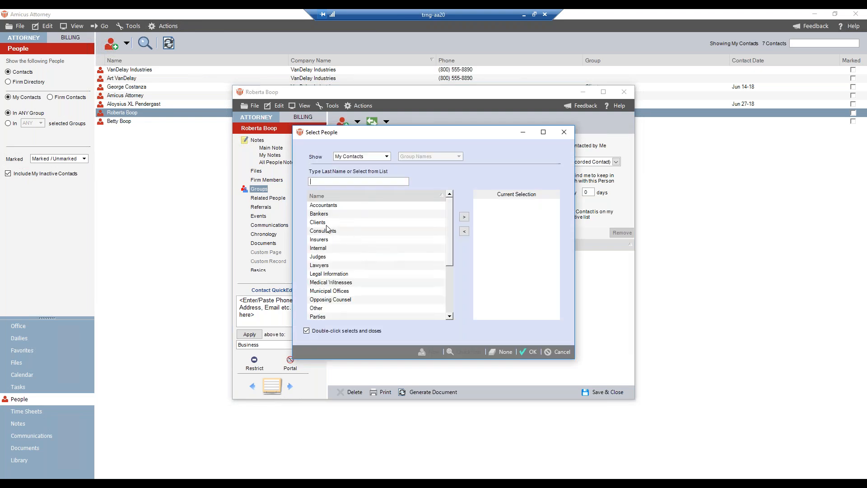
scroll(346, 273, down, 2)
scroll(348, 276, up, 2)
click(561, 351)
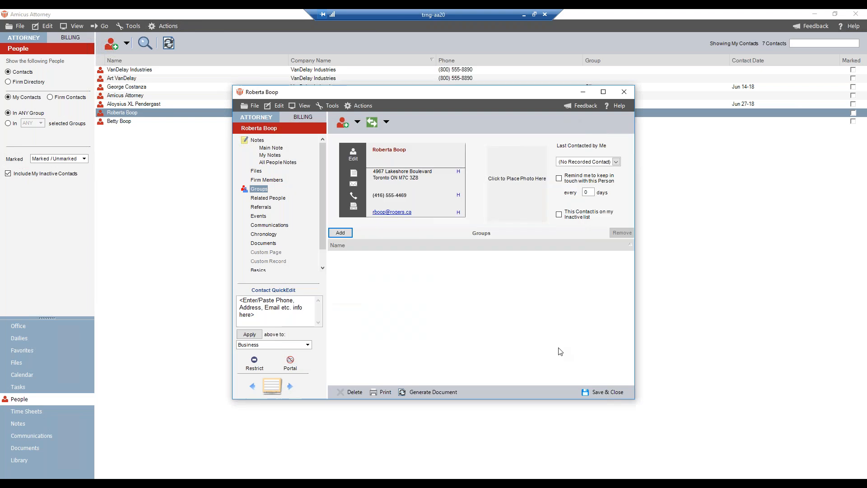
click(280, 200)
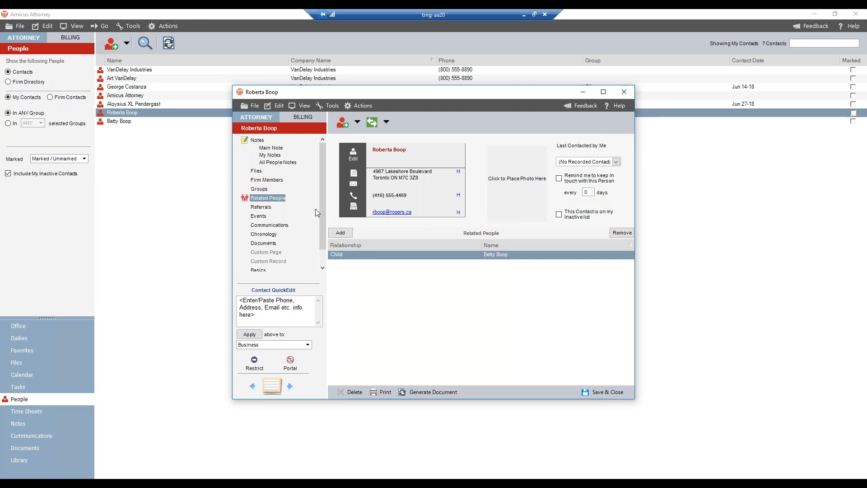
Abandon adding a related person, then save and close the contact's record.
click(341, 234)
click(341, 234)
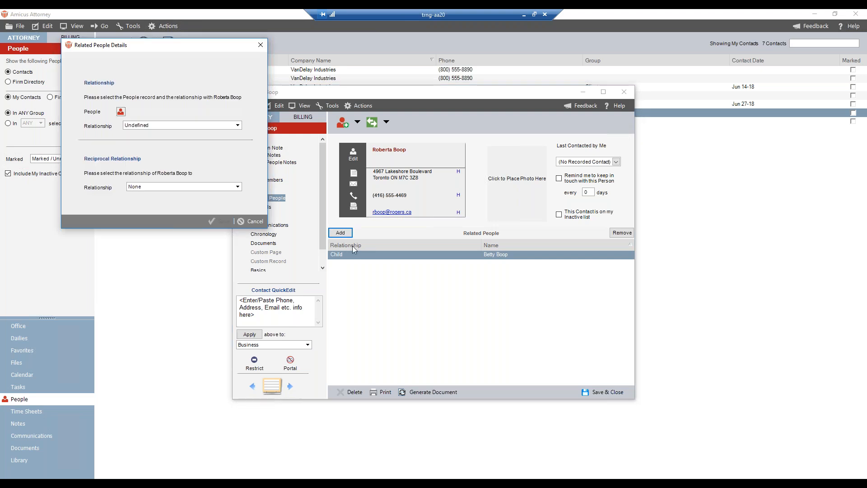
click(120, 111)
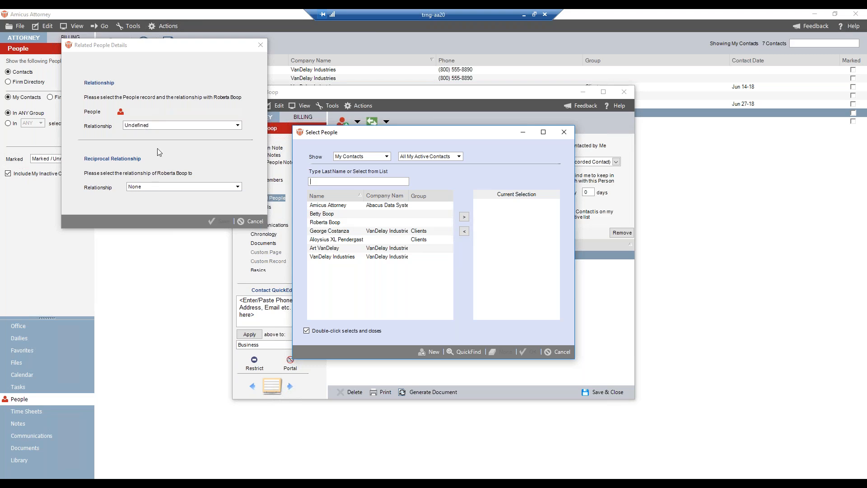
click(260, 222)
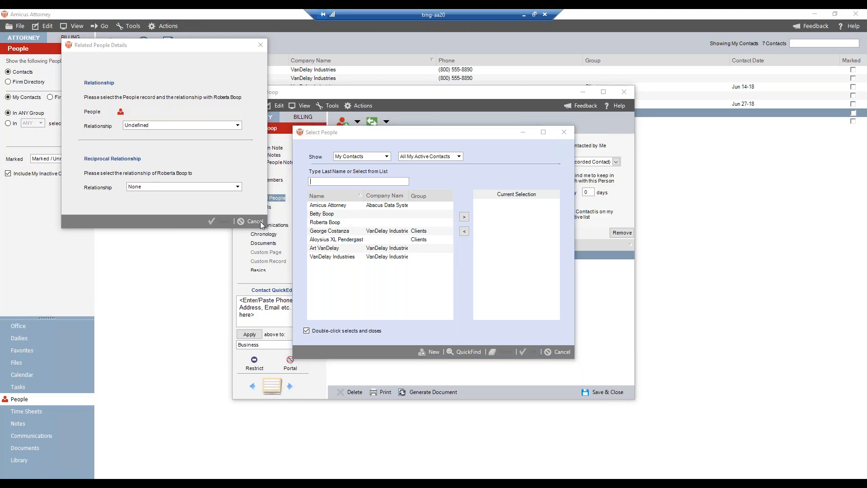
click(560, 351)
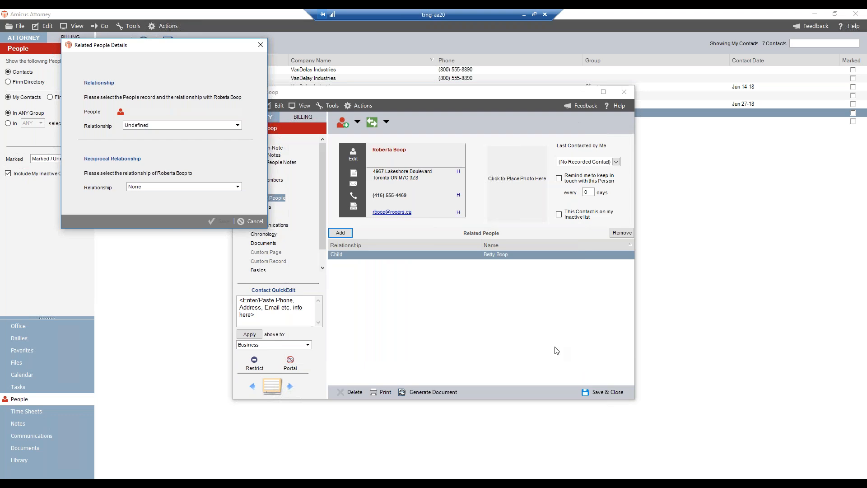
click(244, 219)
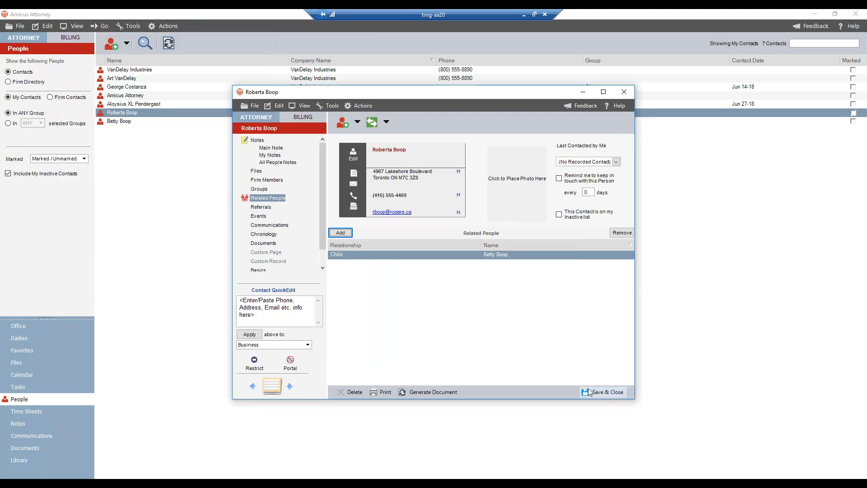
click(598, 394)
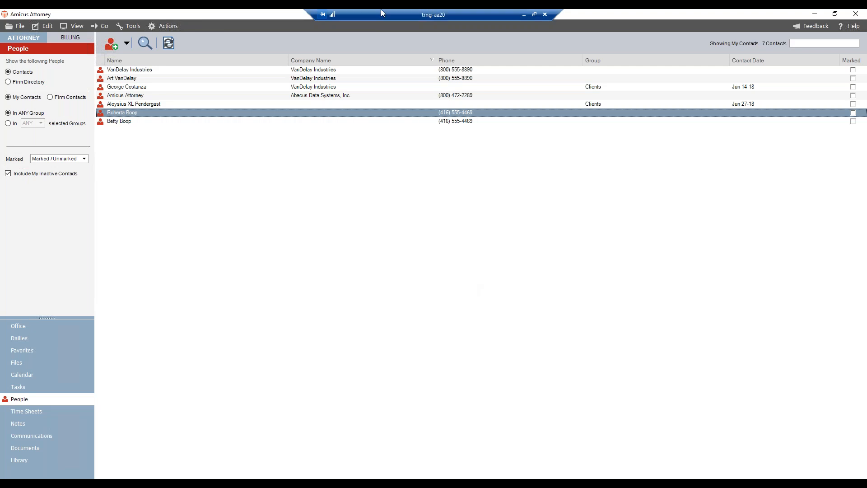
double_click(134, 79)
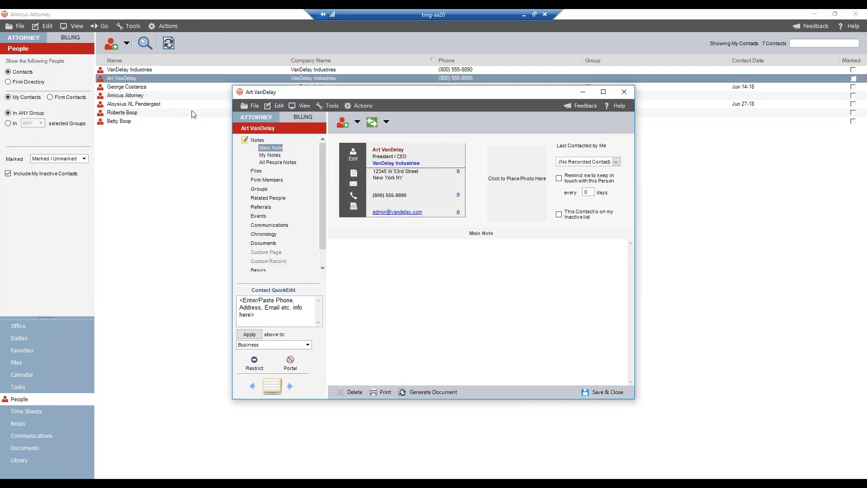
click(353, 156)
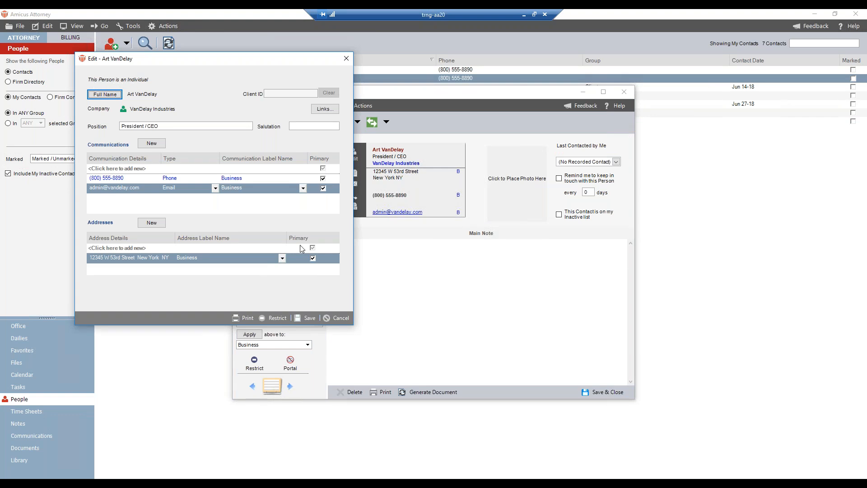
click(340, 319)
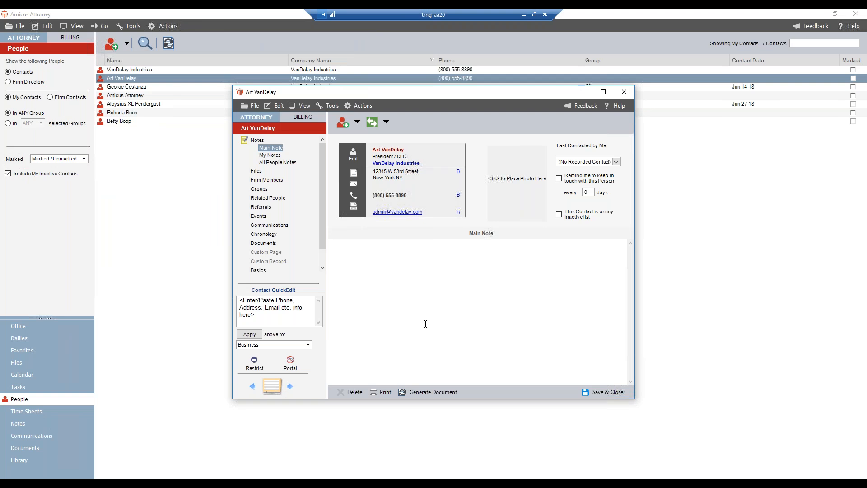
click(615, 393)
double_click(147, 69)
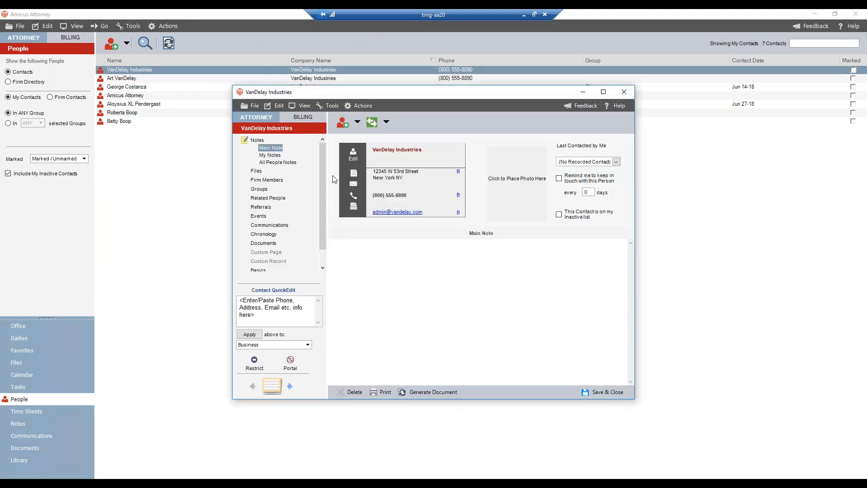
click(354, 161)
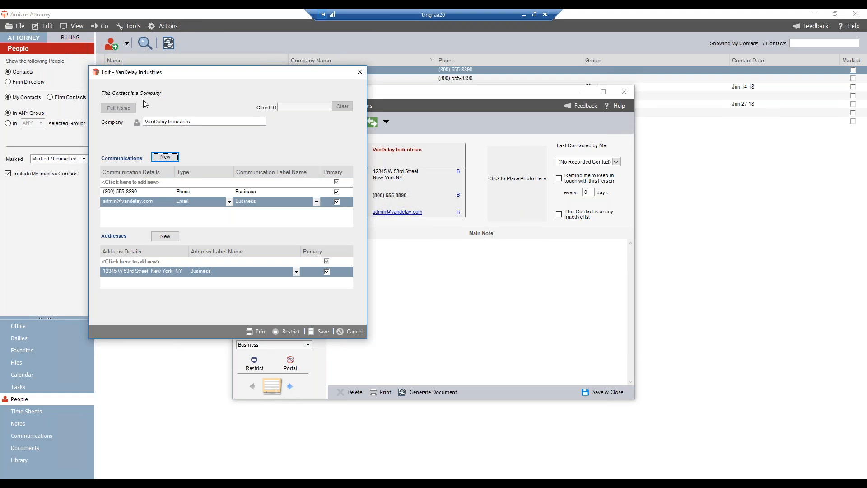
click(346, 331)
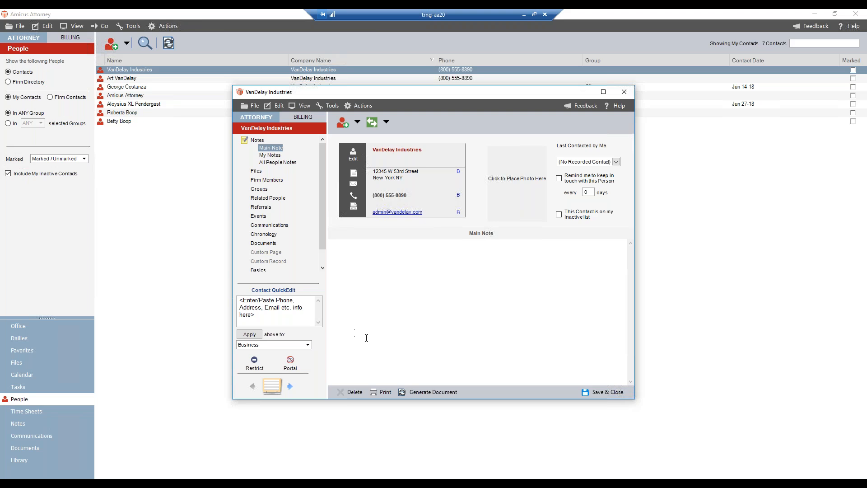
click(608, 392)
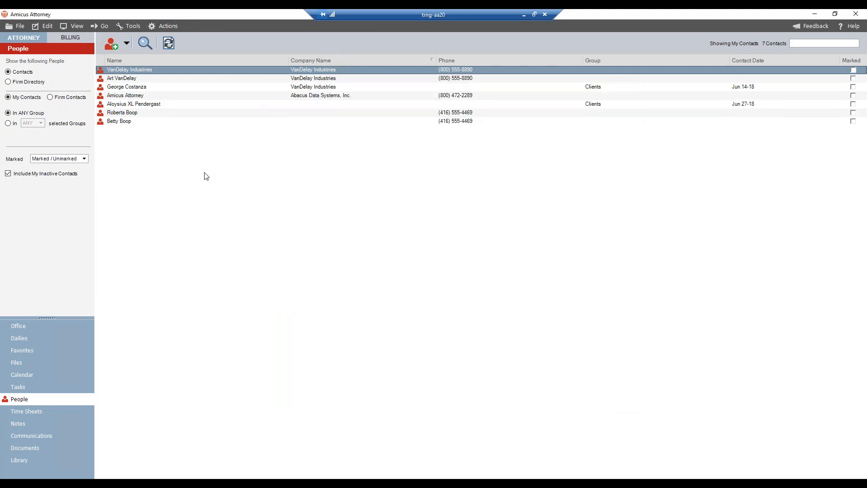
Sort contacts by Name, quick-search 'os', then start a Find People search for 'Costanza'.
click(146, 60)
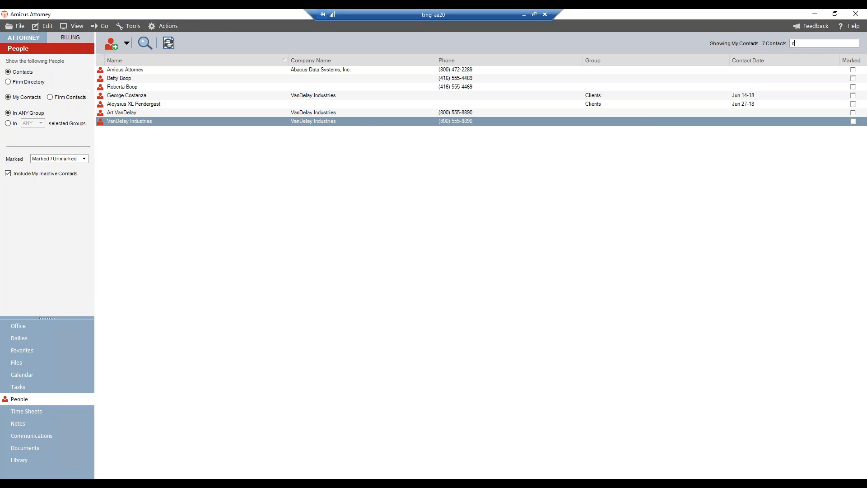
text(os)
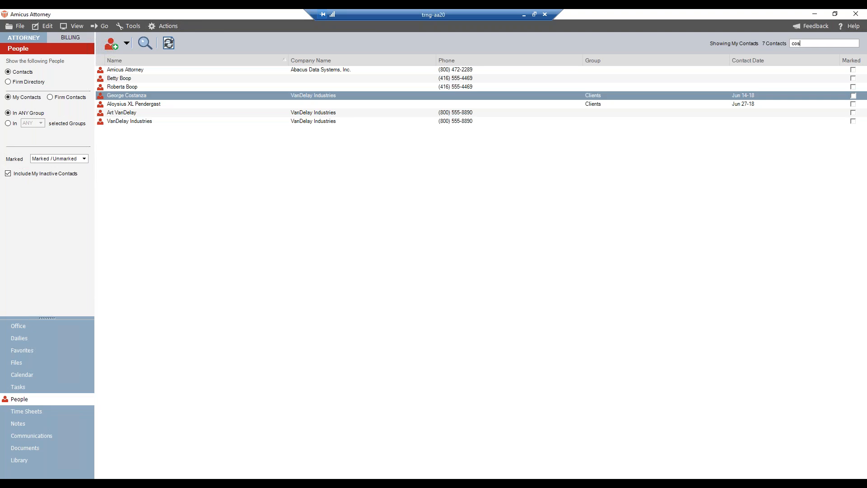
key(Return)
click(144, 44)
text(Costanza)
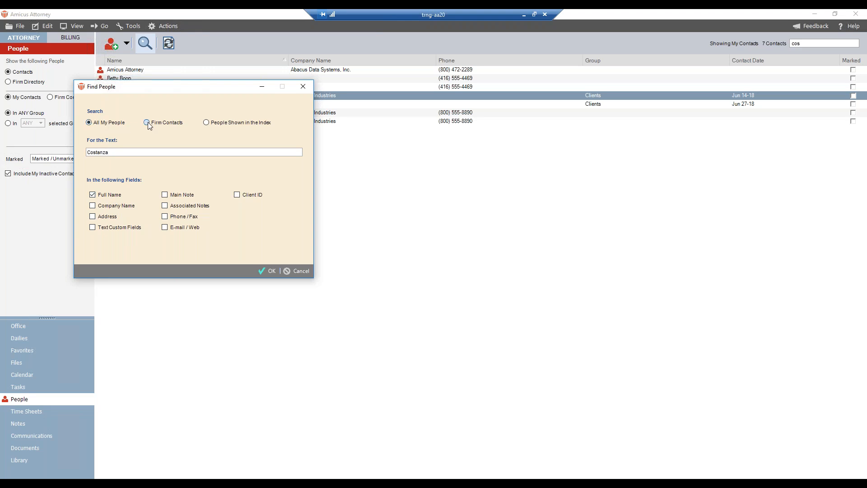
Search All My People for 'Costanza' by full name, then show My Contacts and go to Files.
click(206, 123)
click(90, 122)
click(268, 271)
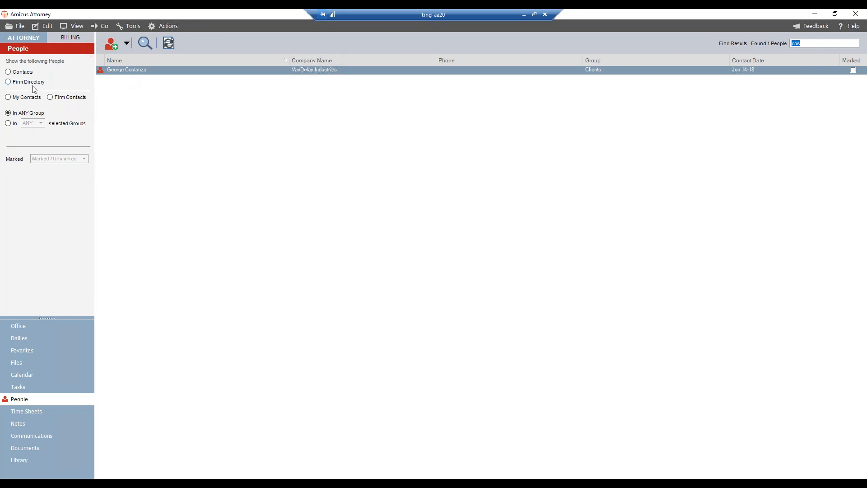
click(7, 97)
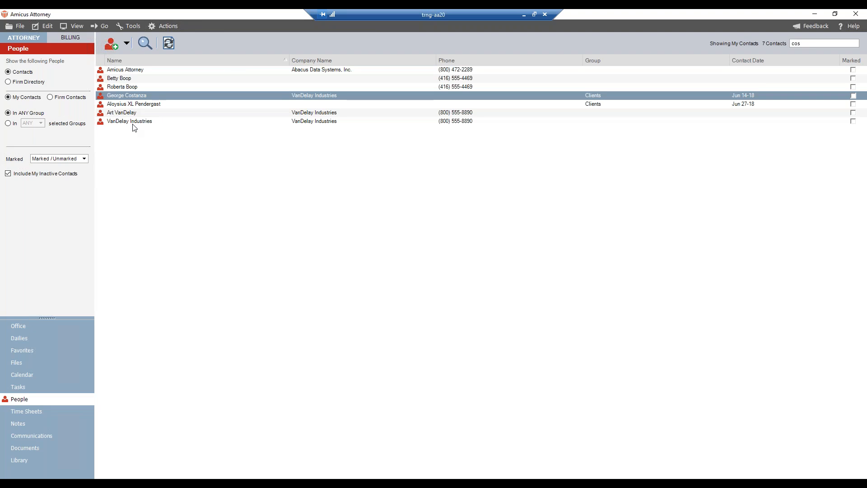
click(25, 364)
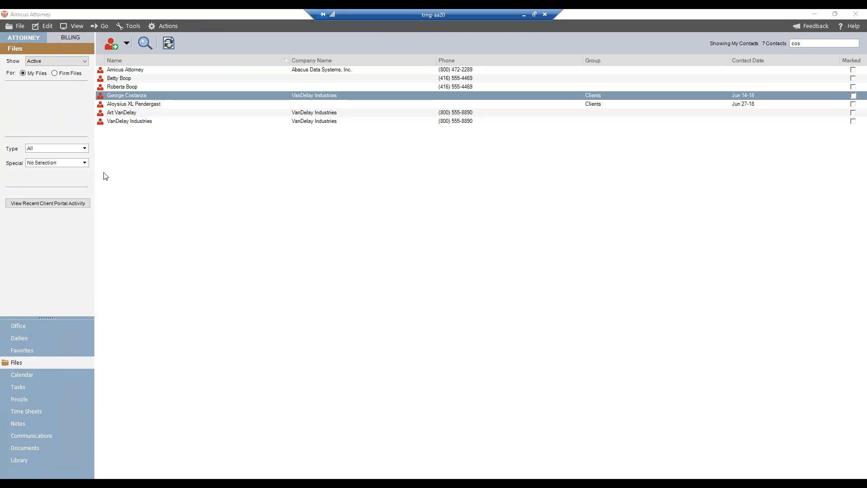
Open the Costanza vs. VanDelay Industries file and view VanDelay Industries' role on it.
click(135, 71)
click(134, 71)
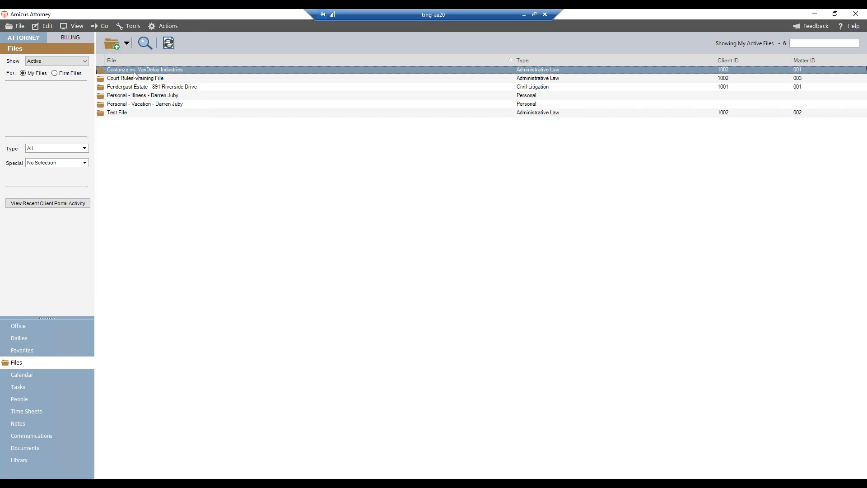
double_click(134, 72)
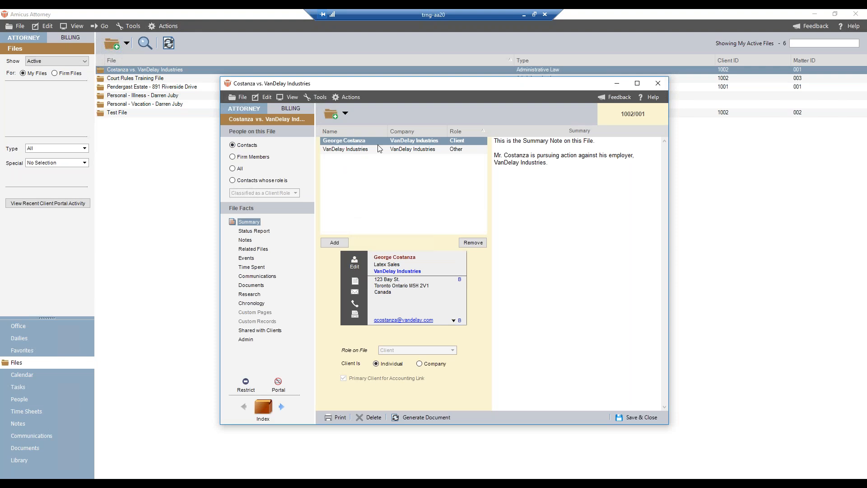
click(407, 150)
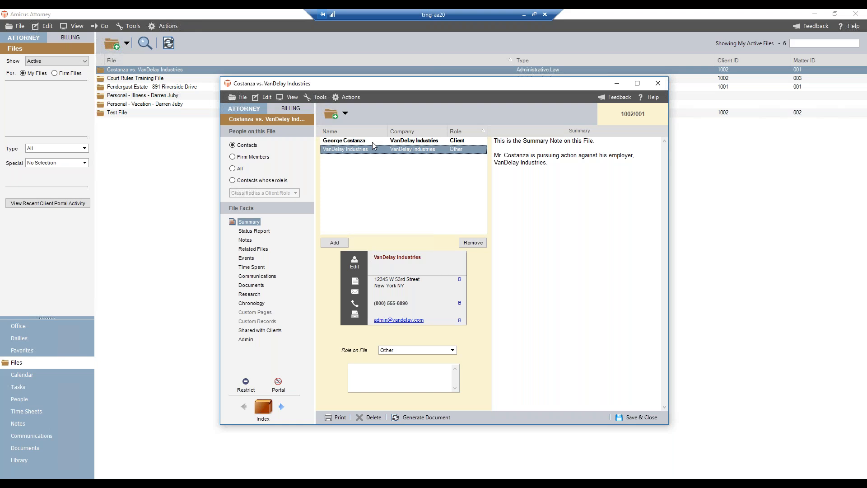
Filter the file's People panel by firm members, All, then Client role, and save and close.
click(233, 157)
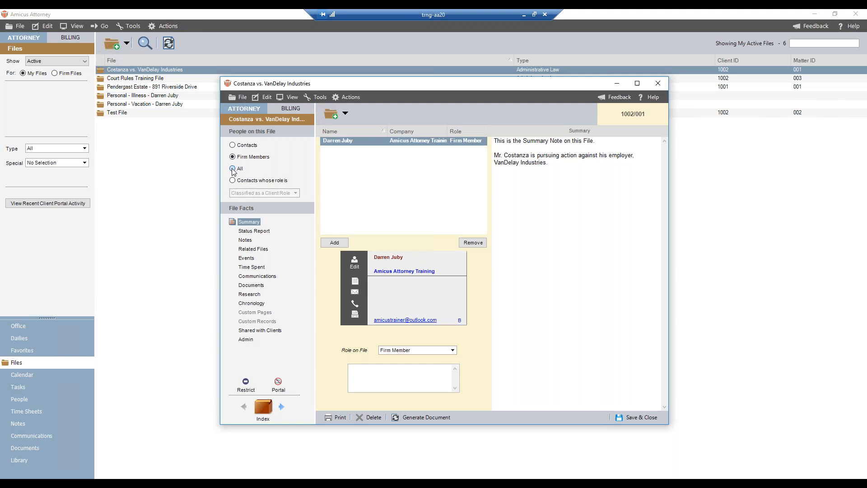
click(233, 169)
click(232, 180)
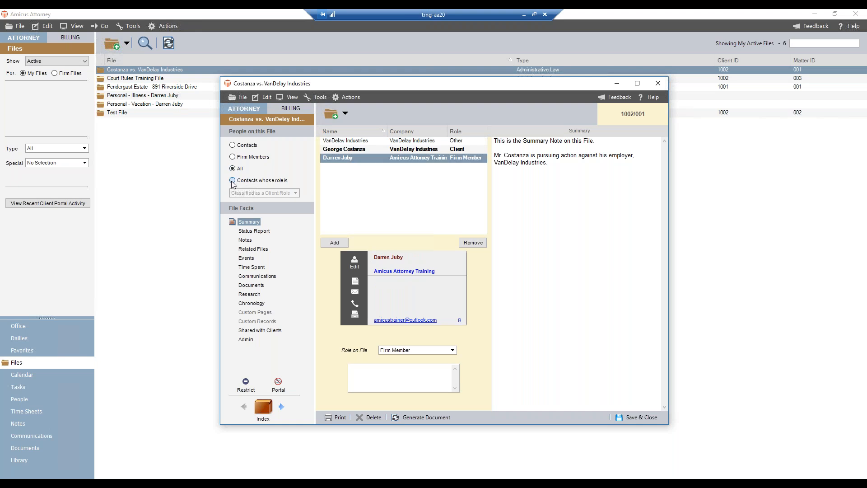
click(280, 195)
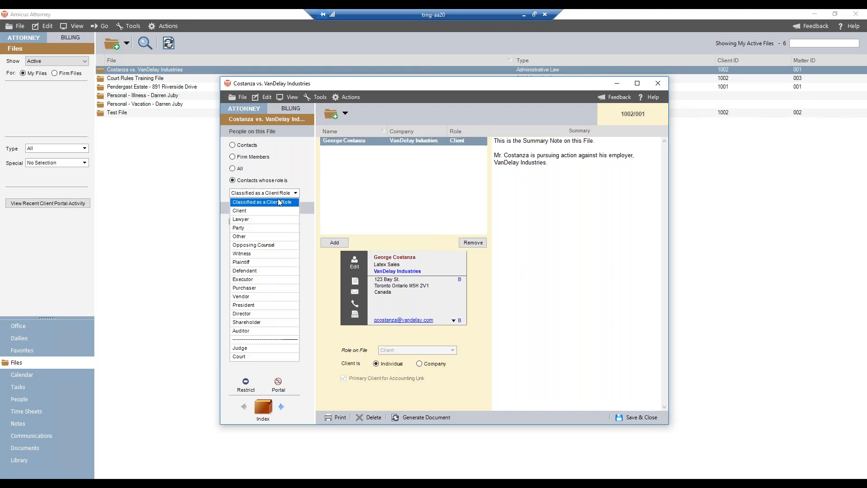
click(236, 150)
click(624, 417)
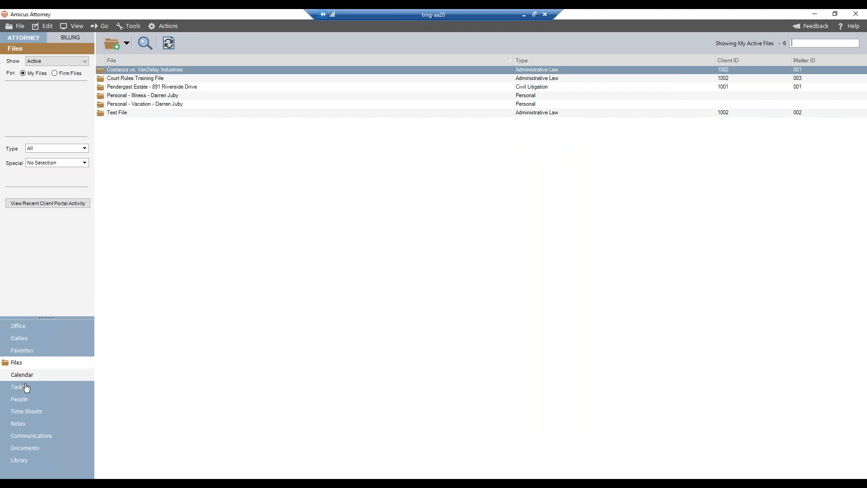
From People, open the Search window for Contacts using the Basic layout.
click(22, 400)
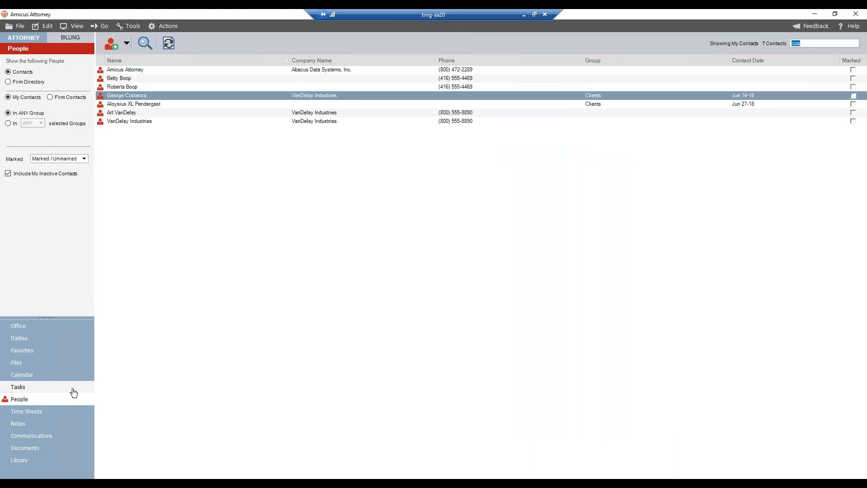
click(135, 27)
mouse_move(156, 27)
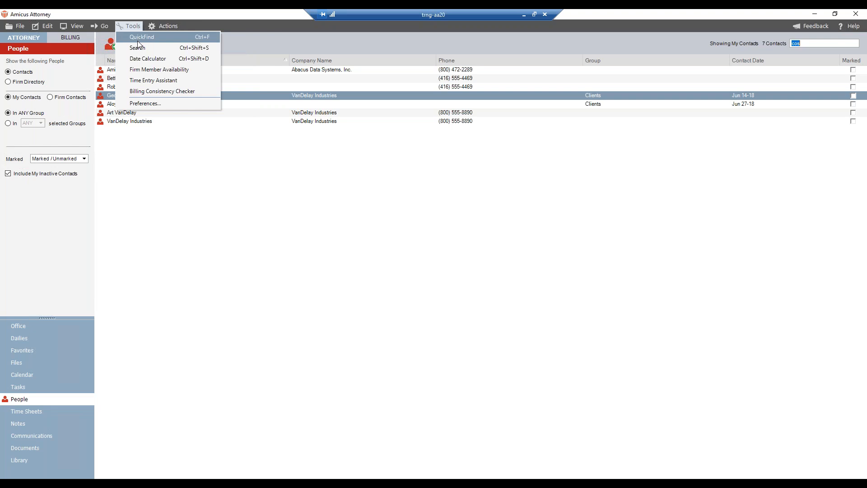
click(137, 47)
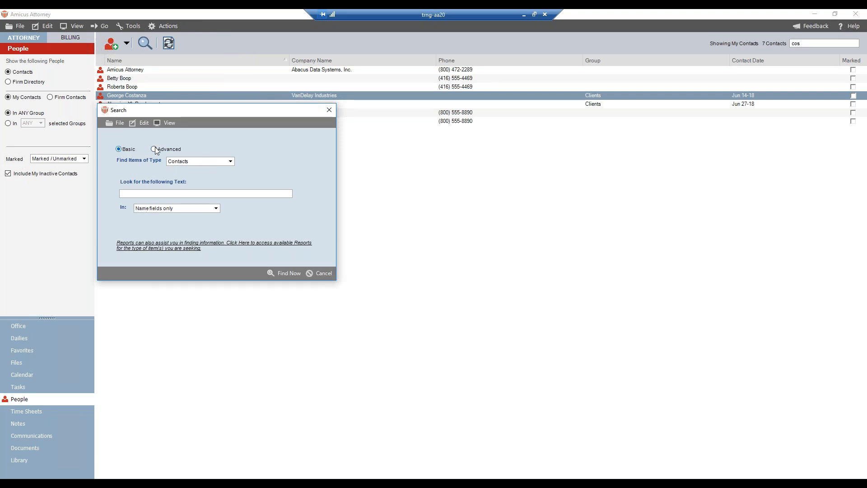
click(202, 161)
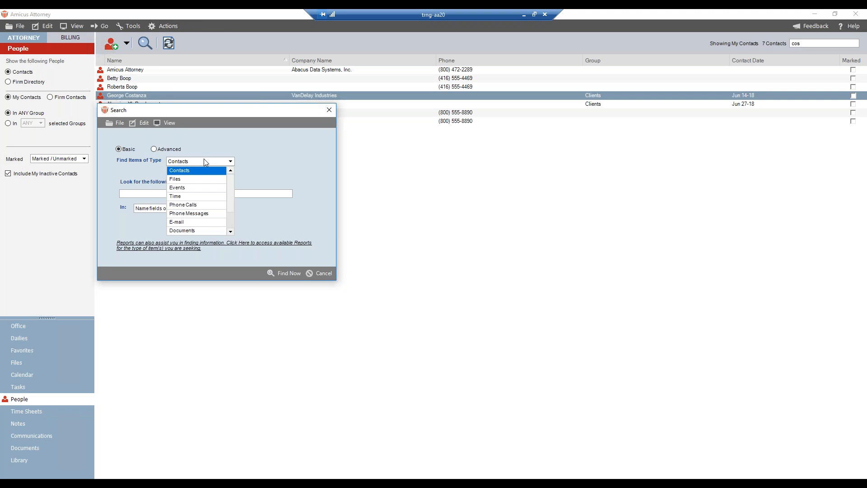
click(205, 153)
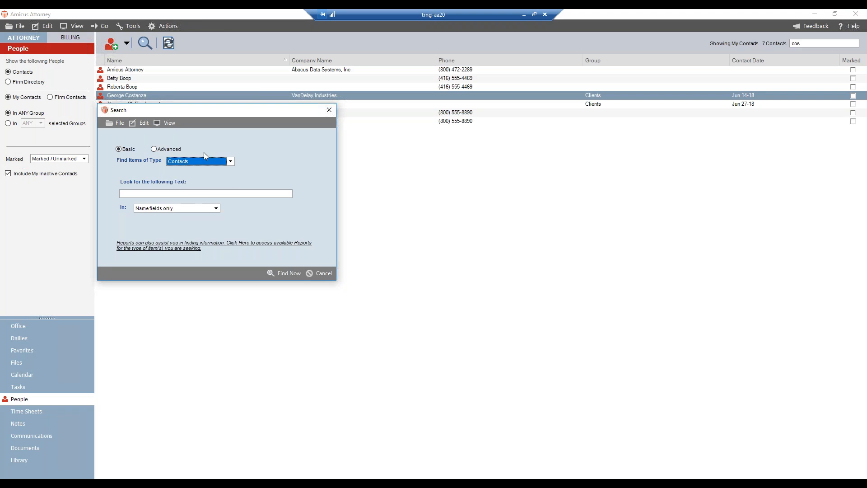
click(154, 149)
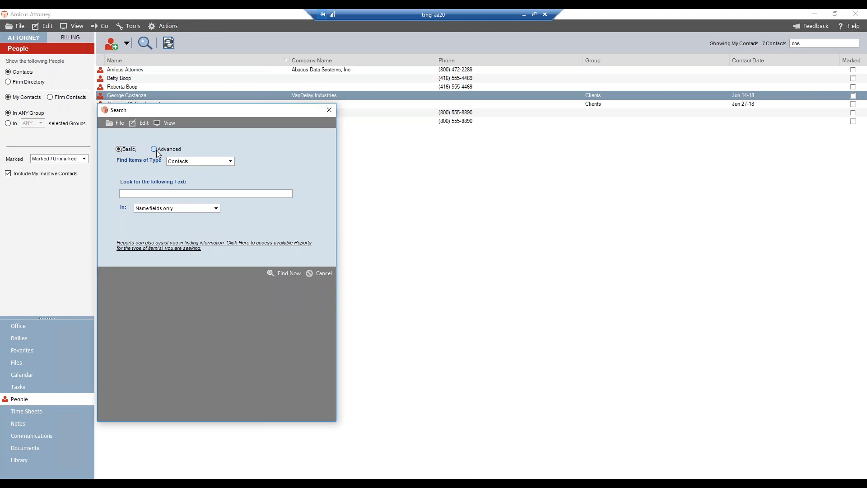
click(119, 61)
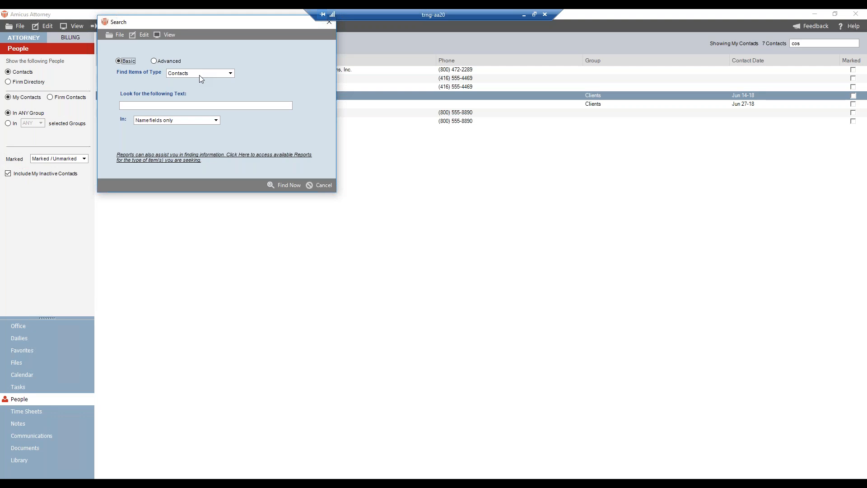
Search name fields only for 'Boop', then close the results and the search window.
click(179, 106)
text(Boop)
click(192, 123)
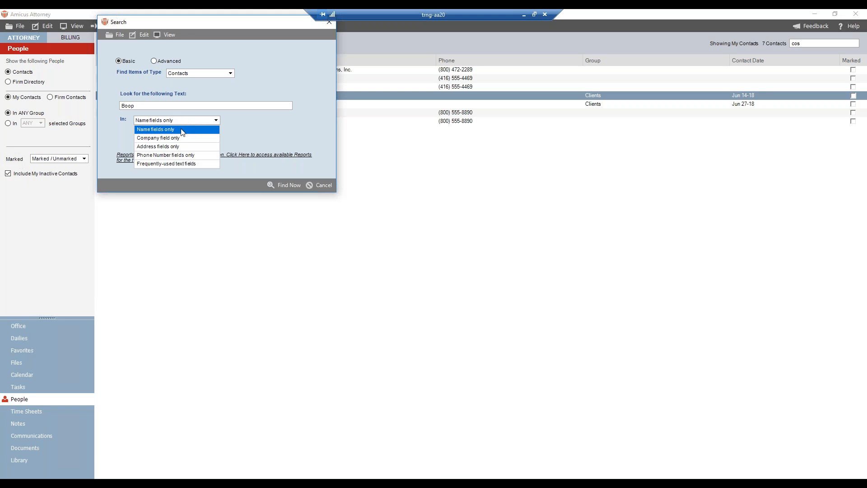
click(233, 128)
click(280, 186)
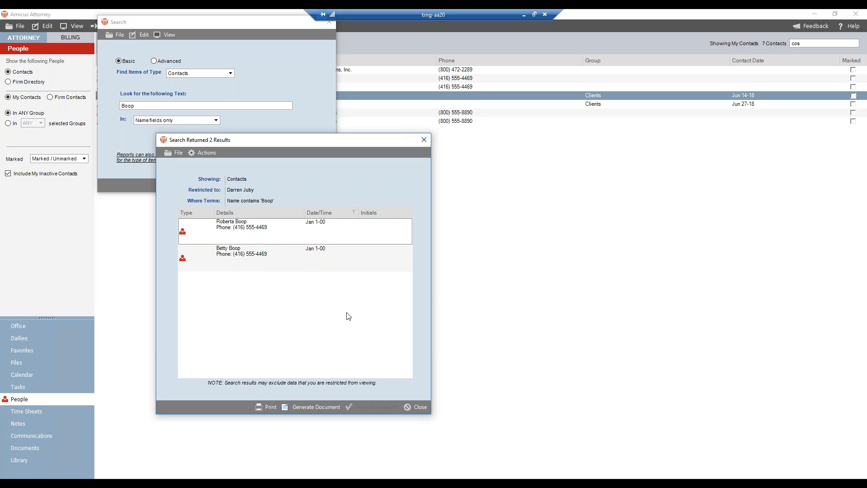
click(418, 407)
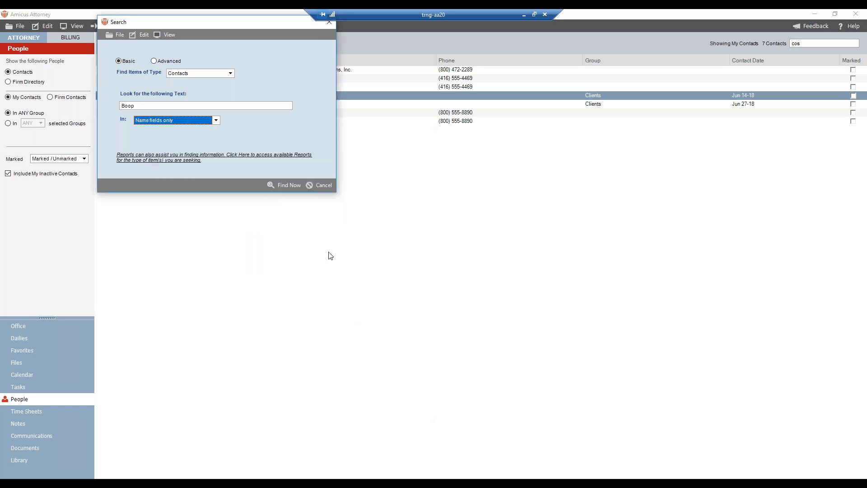
click(318, 186)
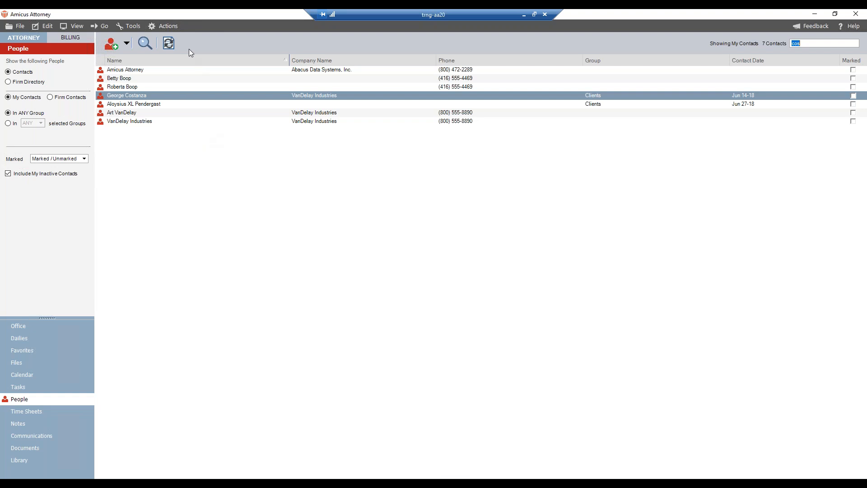
Run an advanced conflict check for 'Costanza; VanDelay'.
click(170, 27)
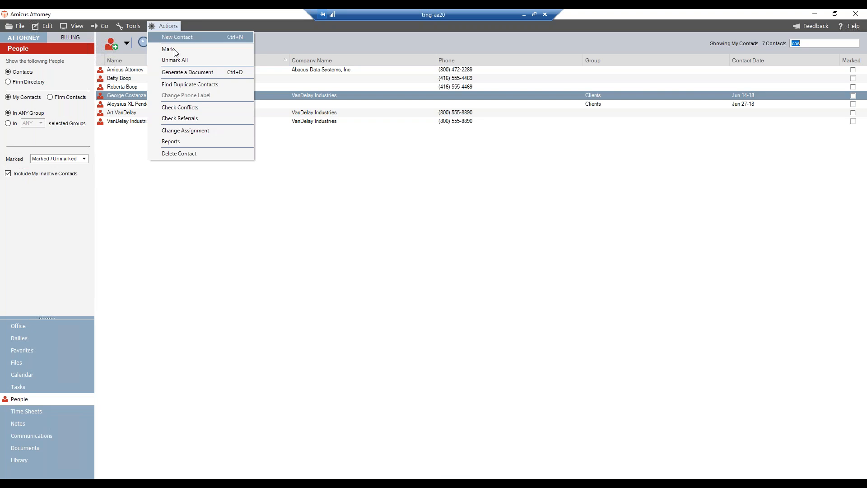
click(180, 108)
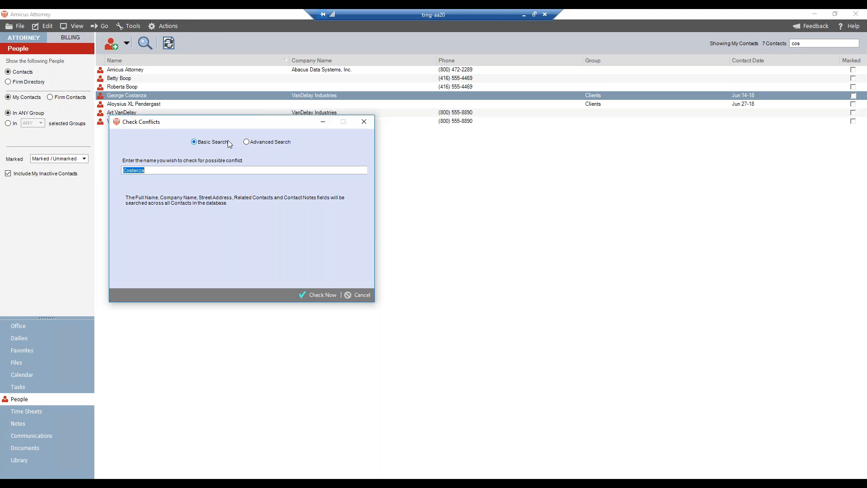
click(246, 143)
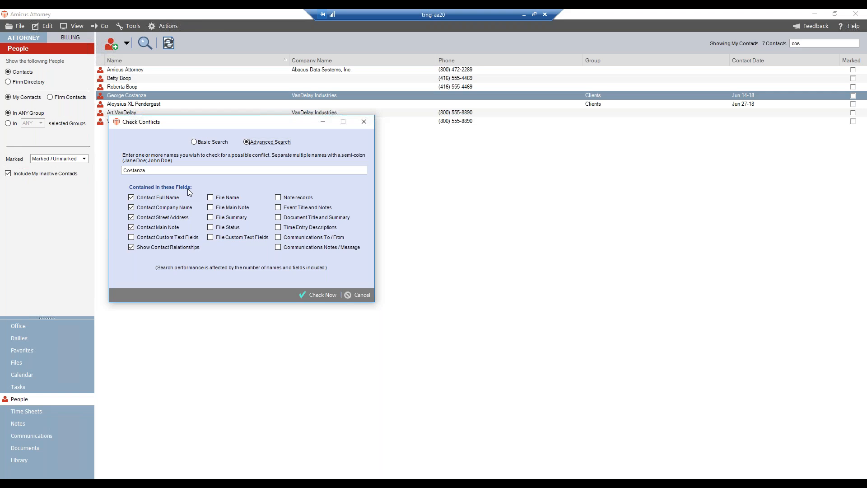
click(172, 170)
text(; VanDelay)
click(323, 291)
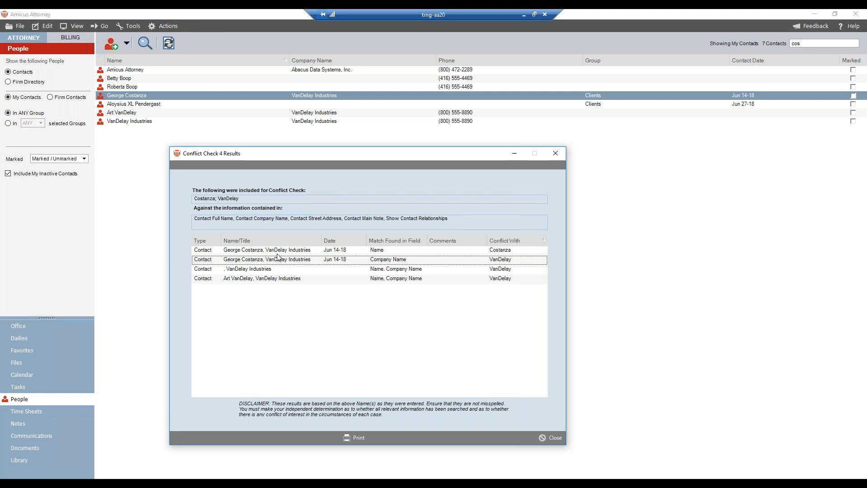
click(380, 252)
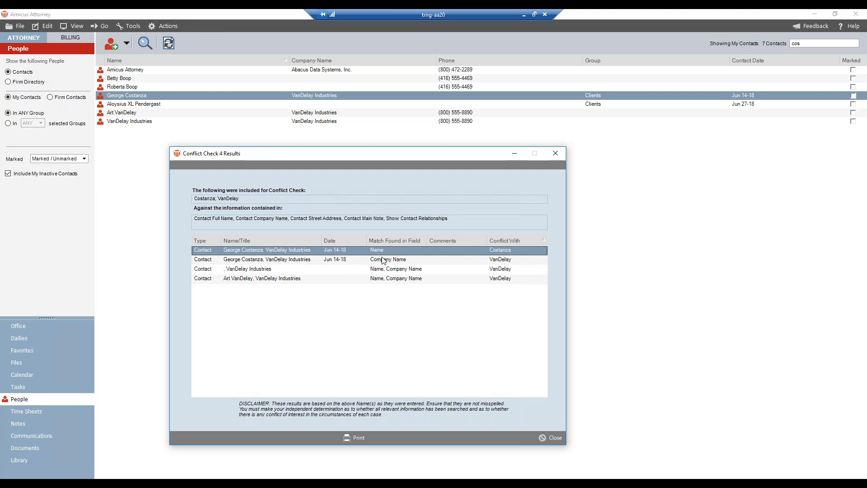
click(384, 261)
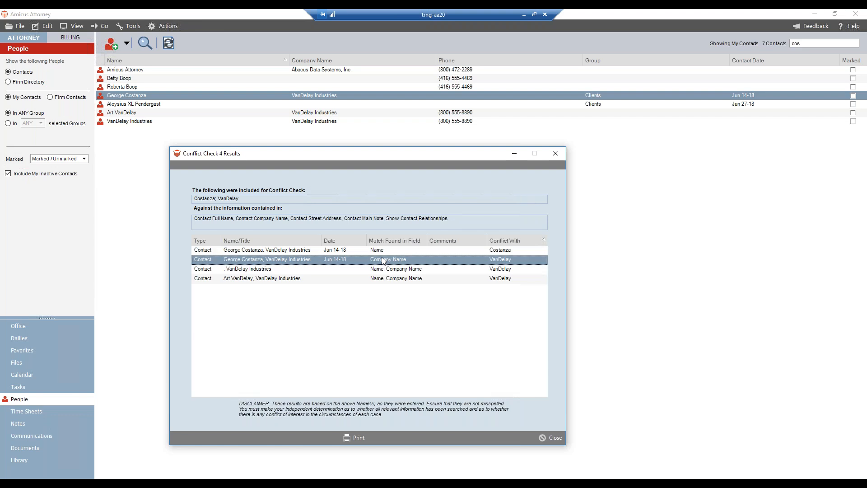
click(270, 269)
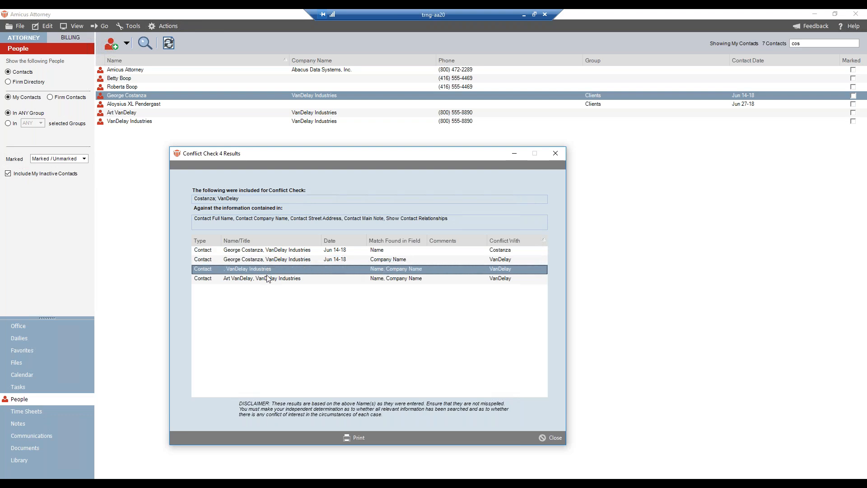
click(265, 278)
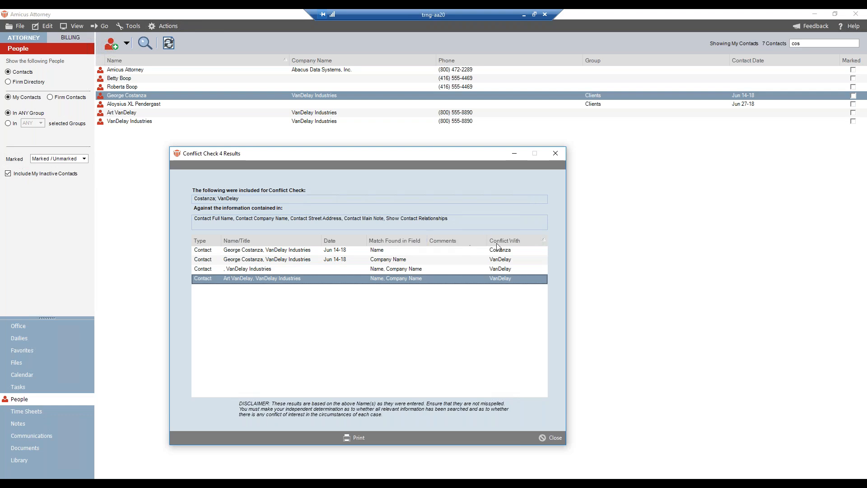
click(279, 250)
double_click(278, 250)
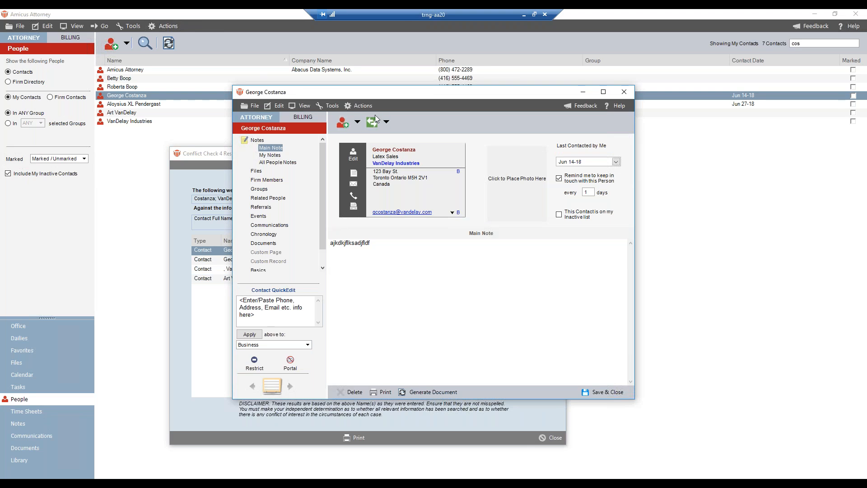
click(604, 392)
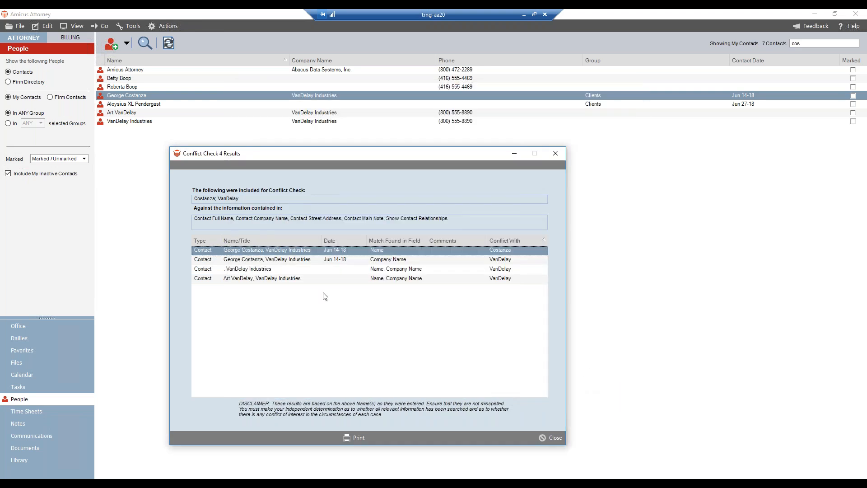
double_click(260, 268)
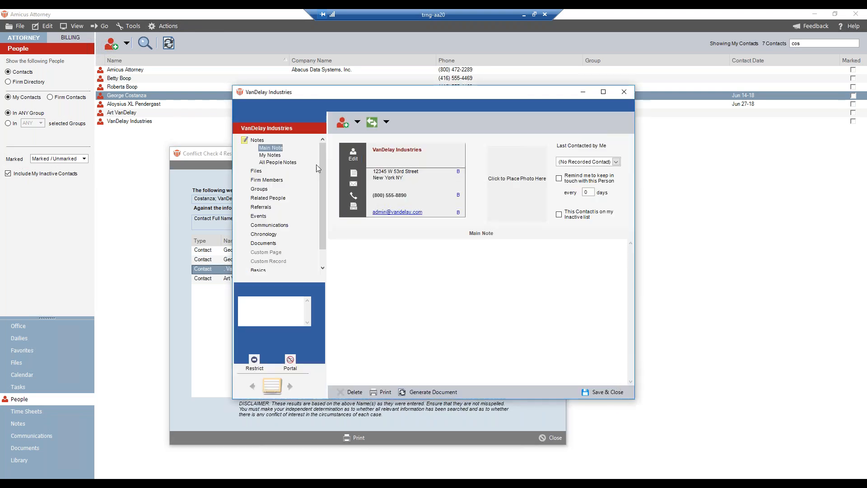
click(604, 392)
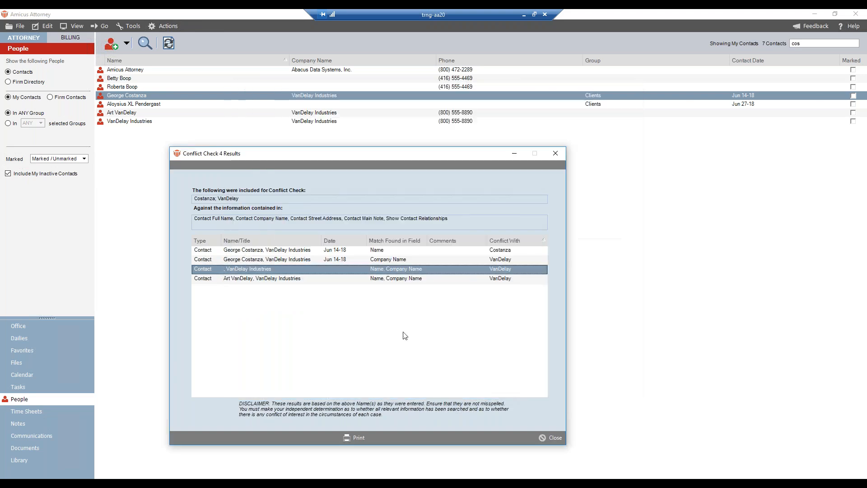
double_click(244, 280)
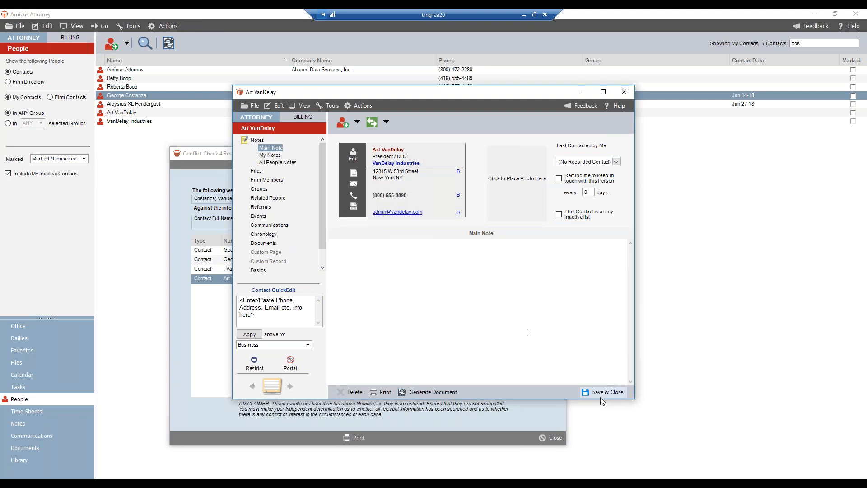
click(600, 393)
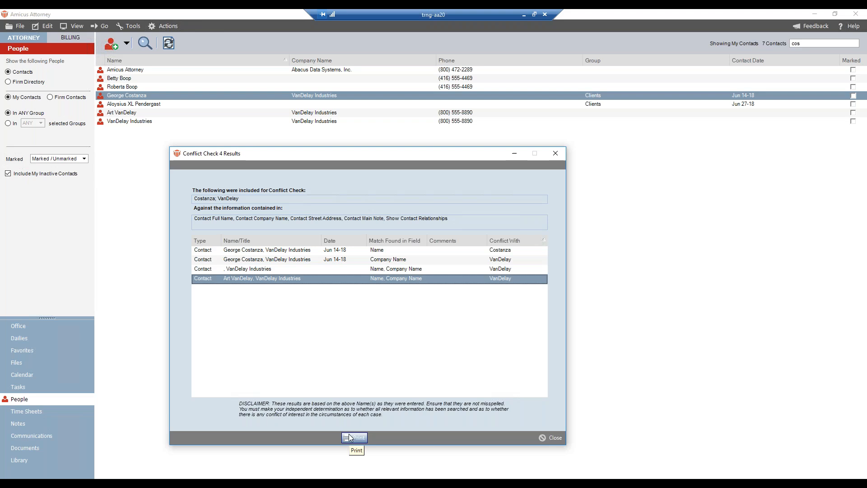
Close the Conflict Check Results window.
click(552, 438)
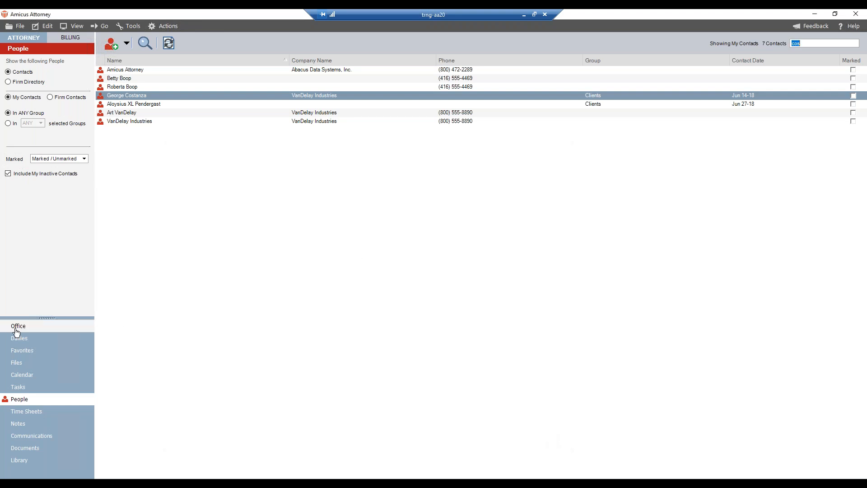